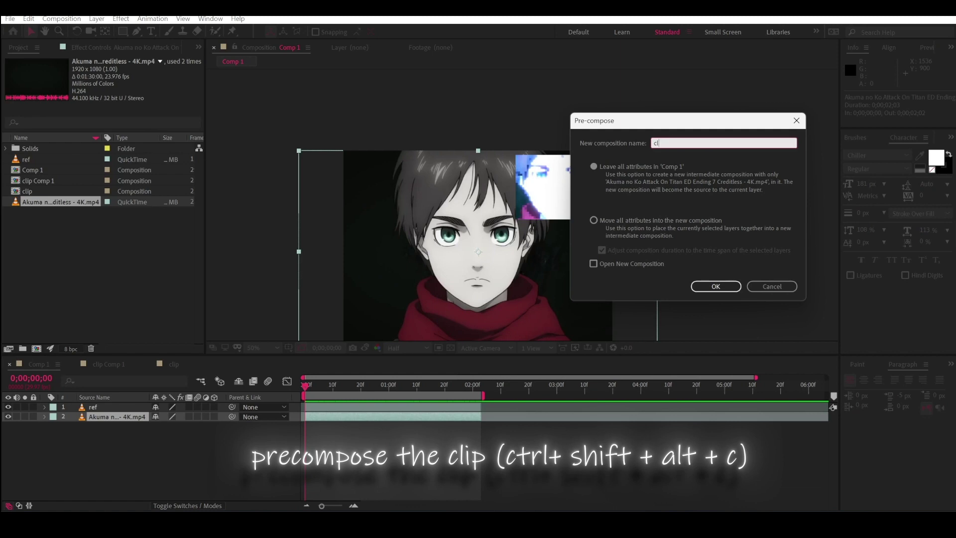
# - Pre-compose the anime footage as "clip", moving all attributes into the new composition
pyautogui.click(722, 219)
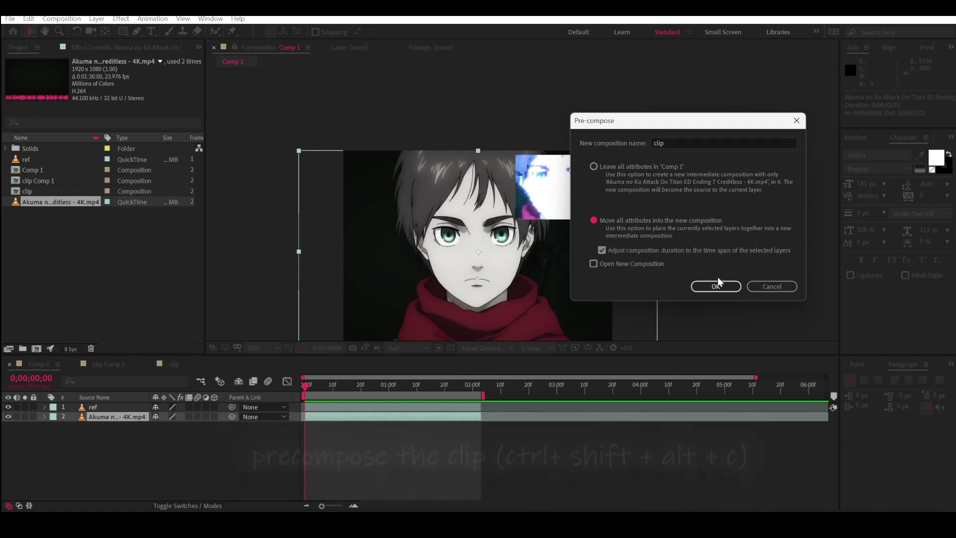
pyautogui.click(715, 286)
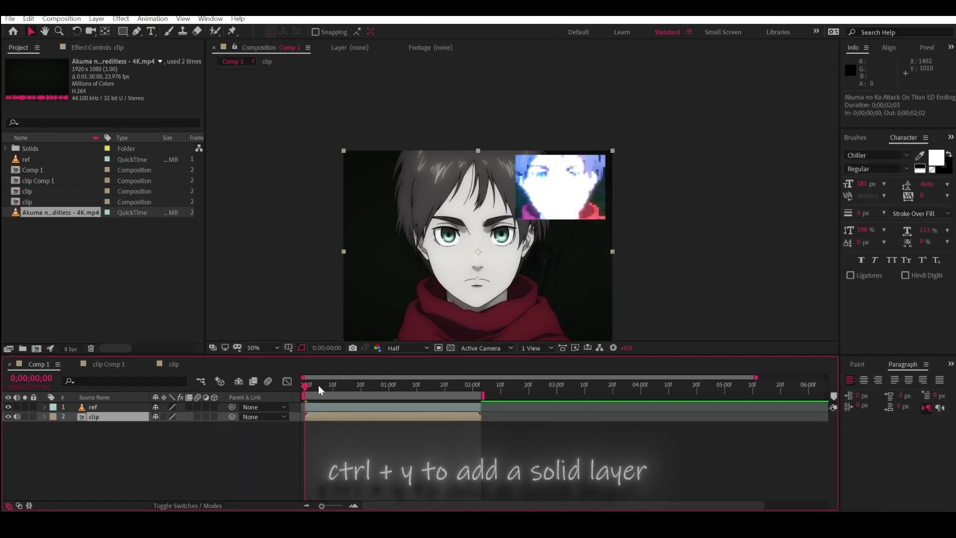
# - Add a red 1440 x 1080 solid above the clip and apply the CC Particle World effect to it
pyautogui.hotkey('ctrl', 'y')
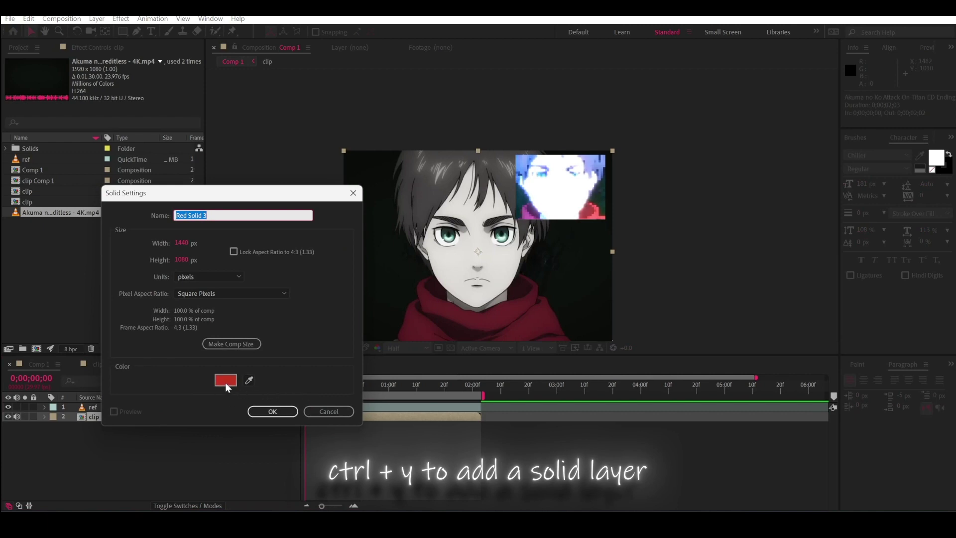
pyautogui.click(273, 410)
pyautogui.hotkey('ctrl', 'space')
pyautogui.write('cc p')
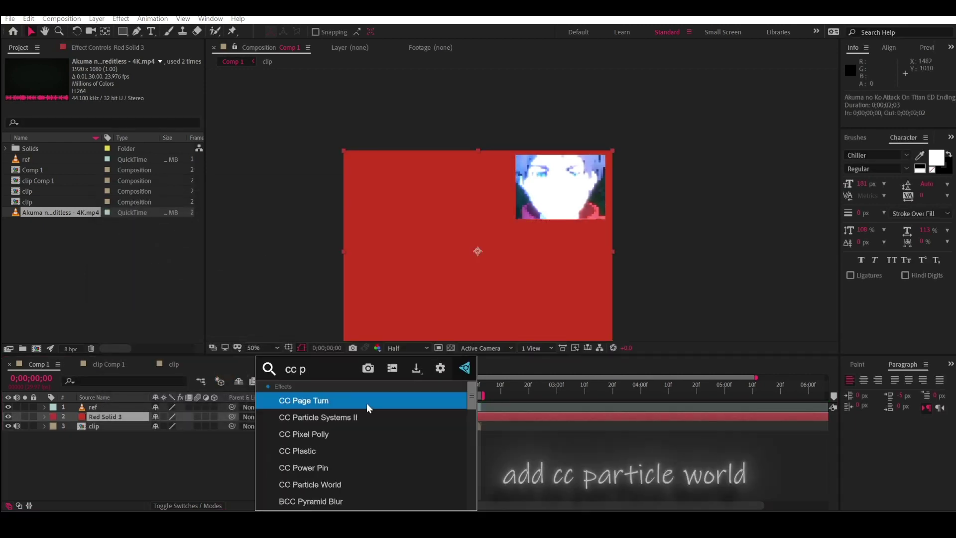
pyautogui.write('art')
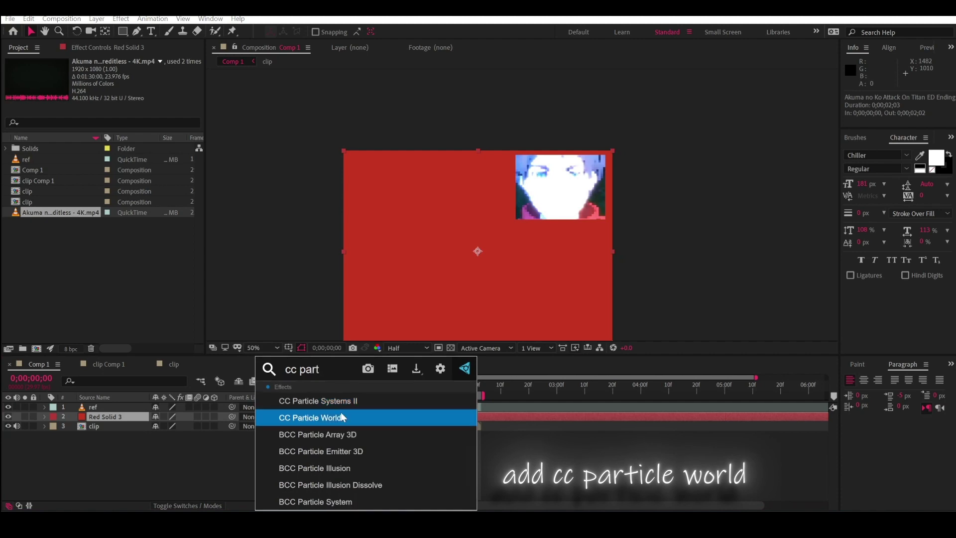
pyautogui.click(341, 417)
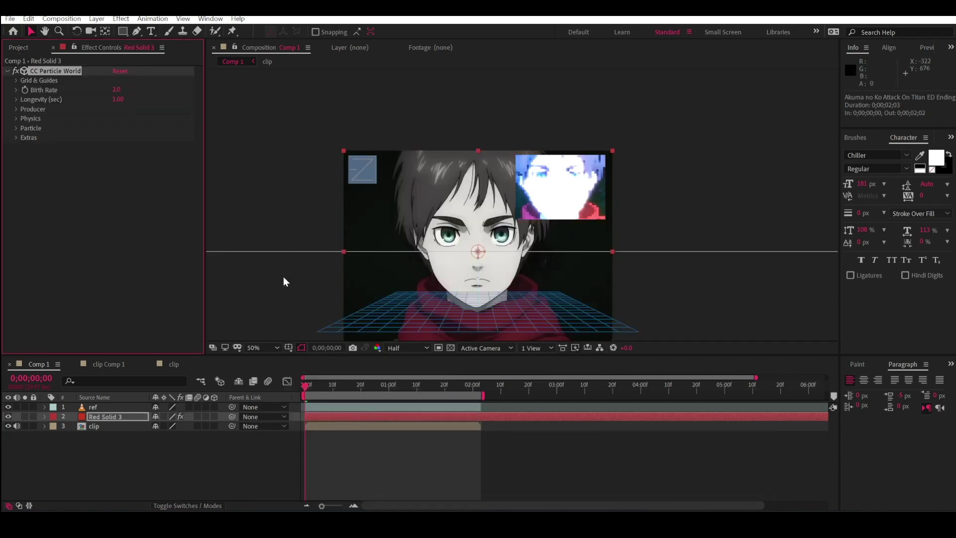
# - Shift the red solid about one second earlier in the timeline and solo the layer
pyautogui.moveTo(341, 388); pyautogui.dragTo(304, 390)
pyautogui.moveTo(422, 419); pyautogui.dragTo(329, 414)
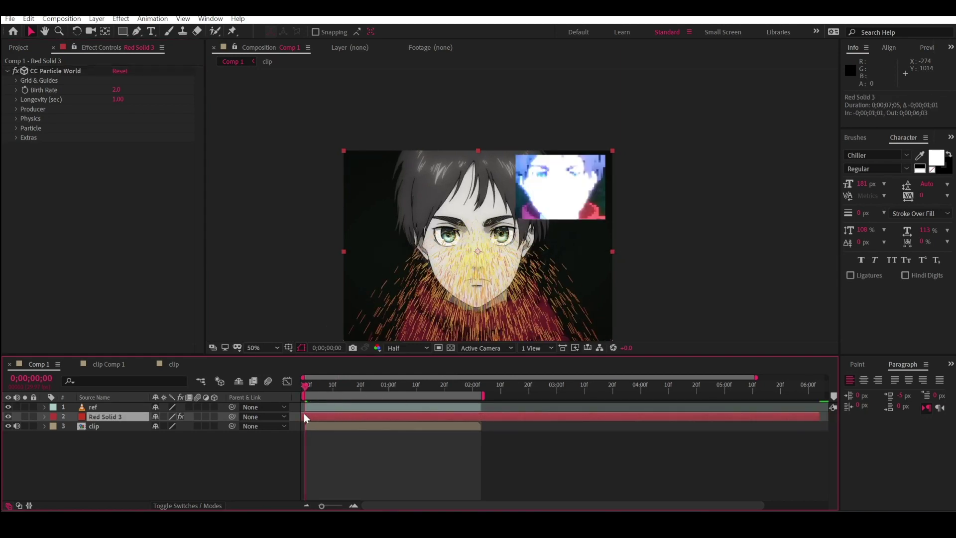
pyautogui.click(25, 416)
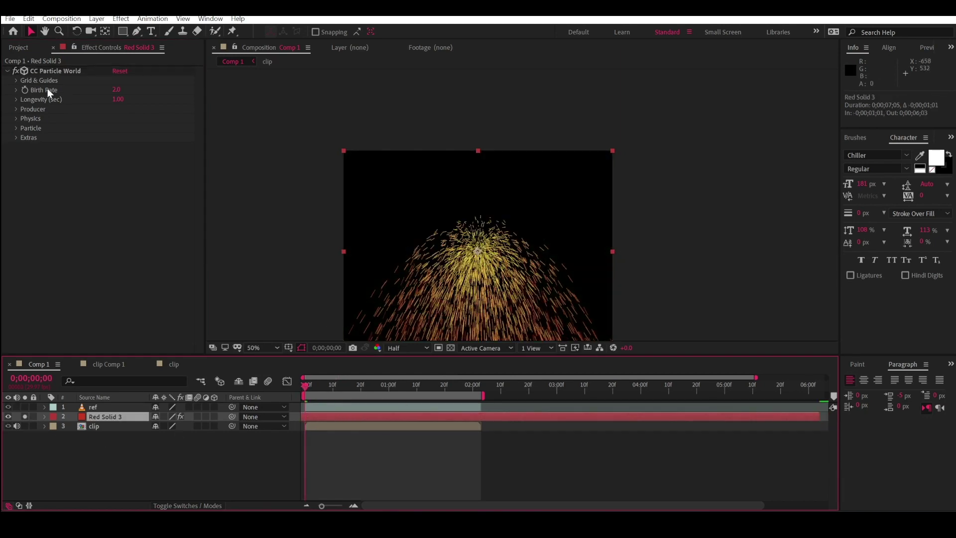
# - Lower the particle Birth Rate to 0.4 and turn off the effect's Grid guide
pyautogui.click(99, 98)
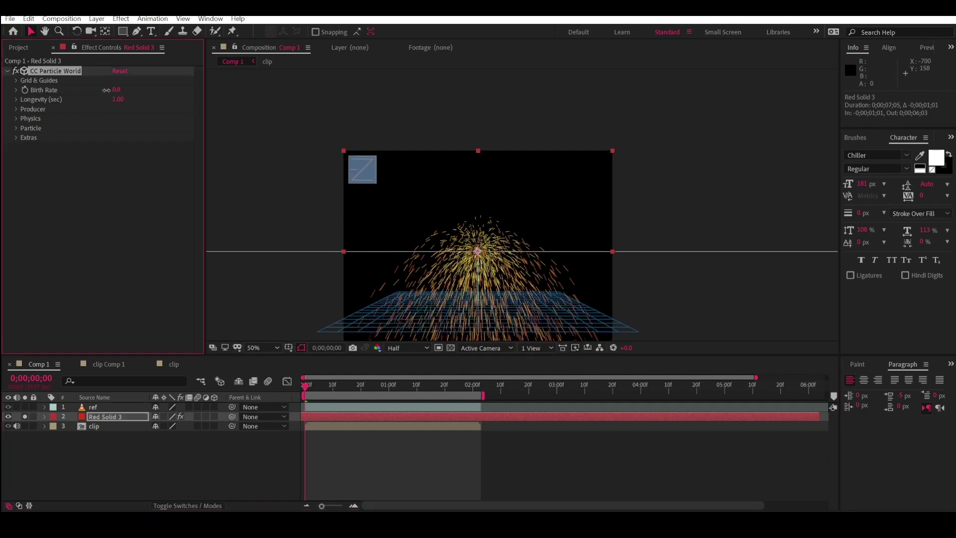
pyautogui.click(16, 100)
pyautogui.click(16, 80)
pyautogui.click(115, 128)
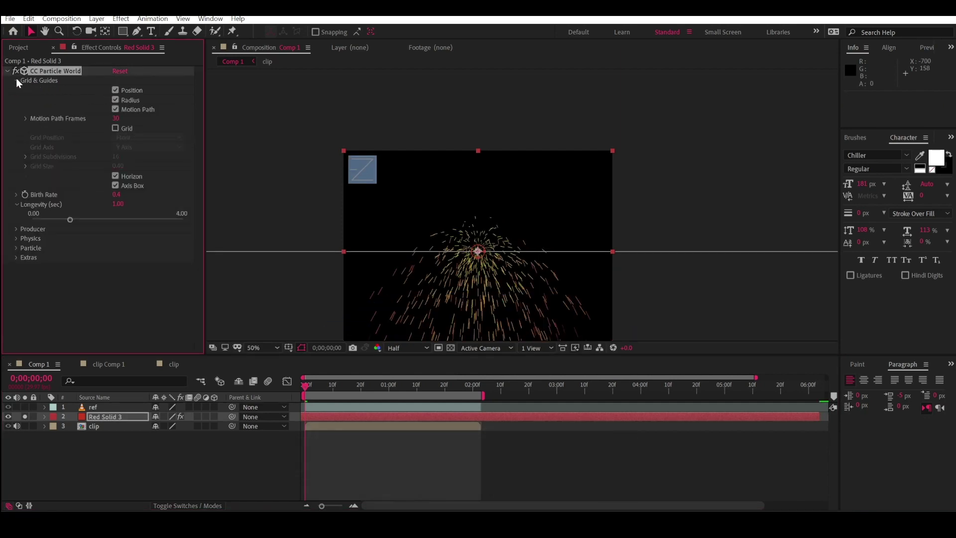
pyautogui.click(16, 80)
# - Set the particle producer's Radius Y to 0.205 and the physics Velocity to 0
pyautogui.click(17, 124)
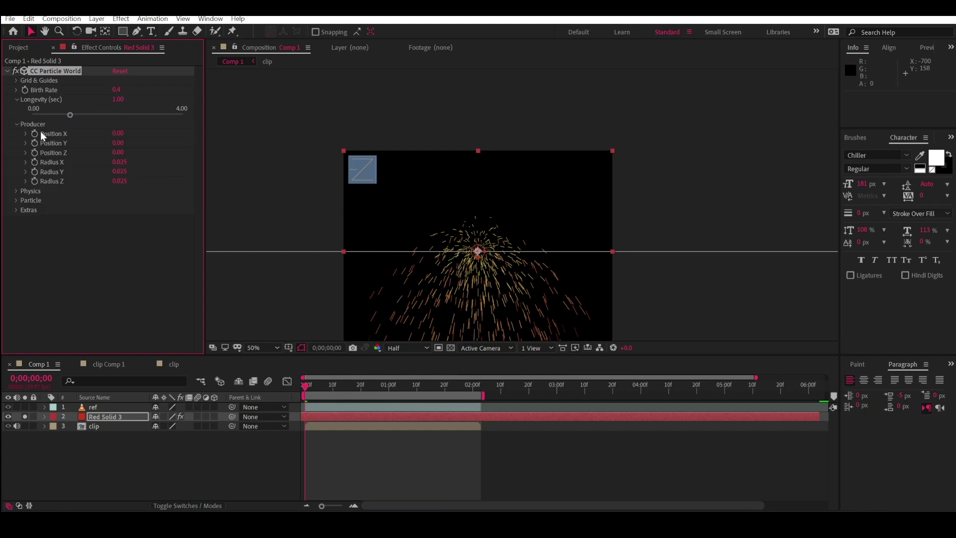
pyautogui.moveTo(120, 172); pyautogui.dragTo(133, 174)
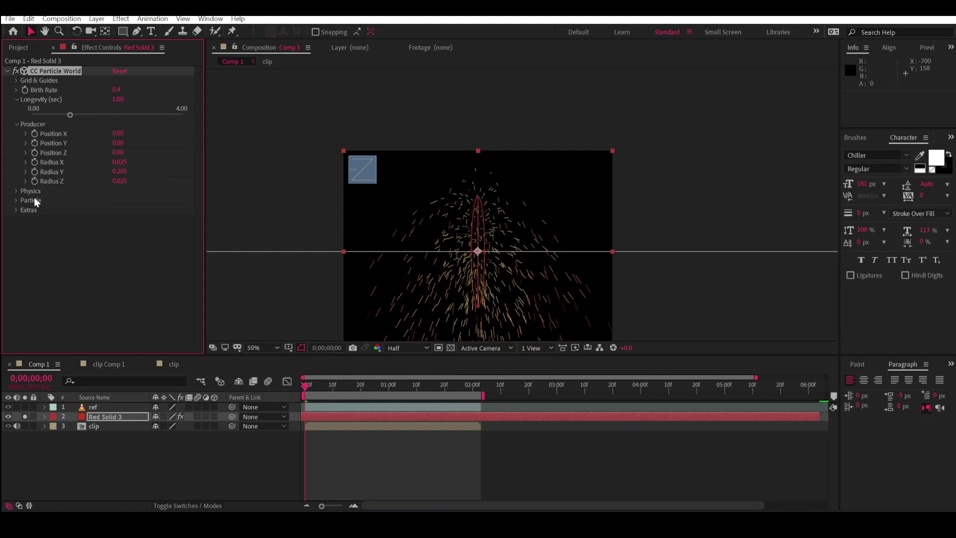
pyautogui.click(16, 190)
pyautogui.moveTo(118, 209)
pyautogui.mouseDown()
pyautogui.moveTo(95, 210)
pyautogui.moveTo(124, 215)
pyautogui.mouseUp()
pyautogui.write('0')
pyautogui.press('Return')
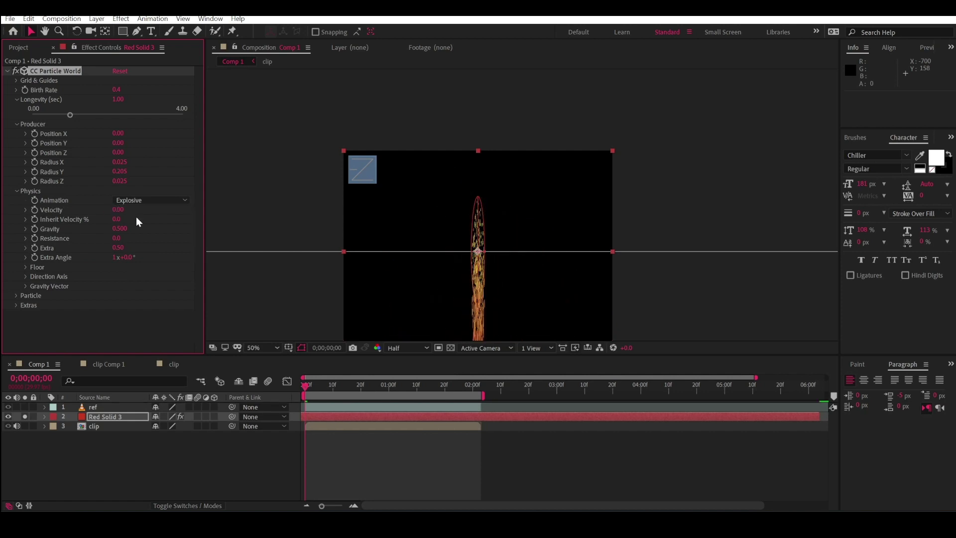
# - Set the particle producer's Radius X to 0.215 and the physics Gravity to 0
pyautogui.moveTo(124, 164); pyautogui.dragTo(135, 164)
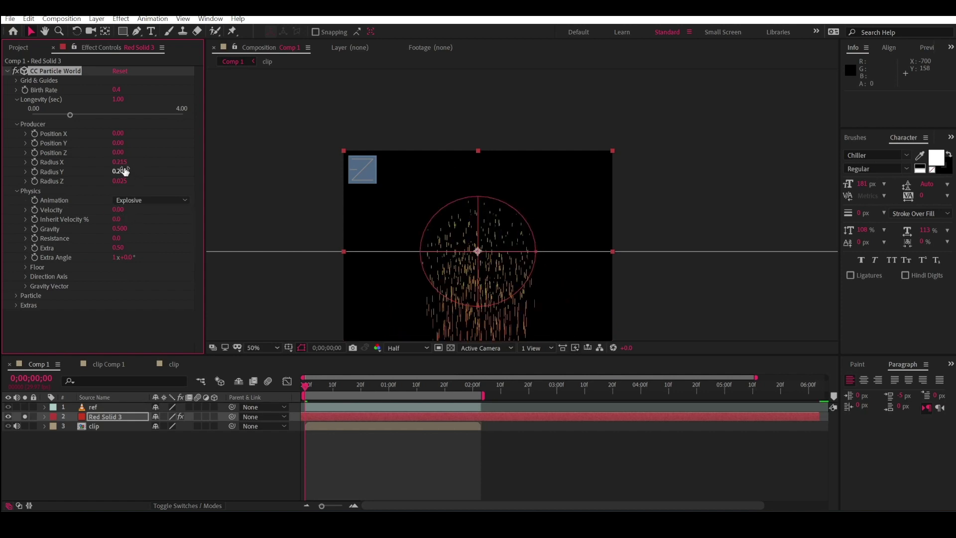
pyautogui.write('0')
pyautogui.press('Return')
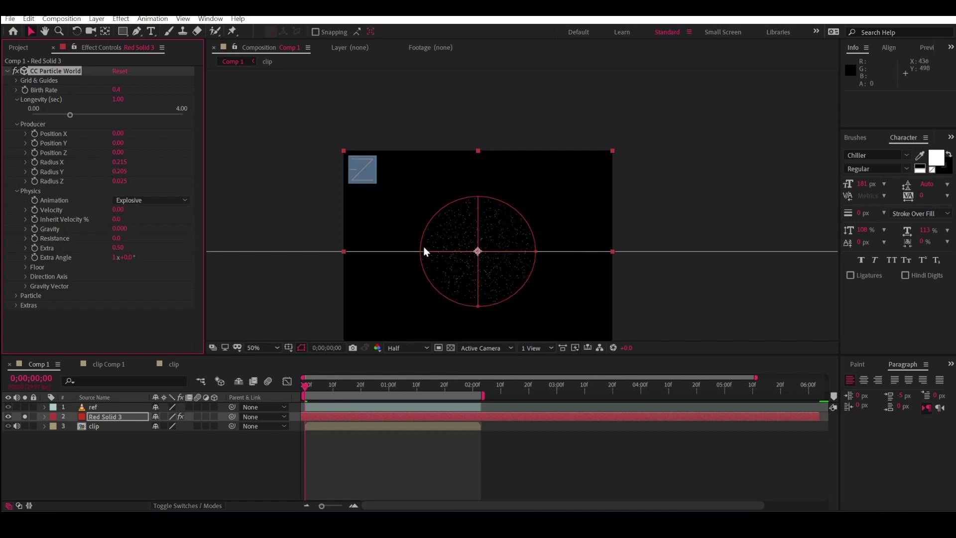
# - Change the Particle Type to TriPolygon and scrub the timeline to frame 15 to check the particles
pyautogui.click(16, 296)
pyautogui.scroll(-4, 28, 295)
pyautogui.click(134, 205)
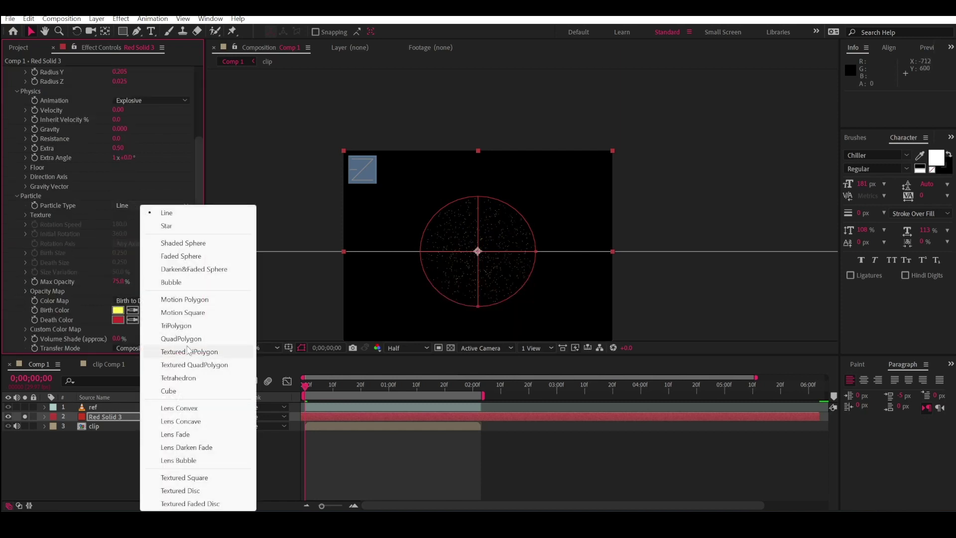
pyautogui.click(188, 331)
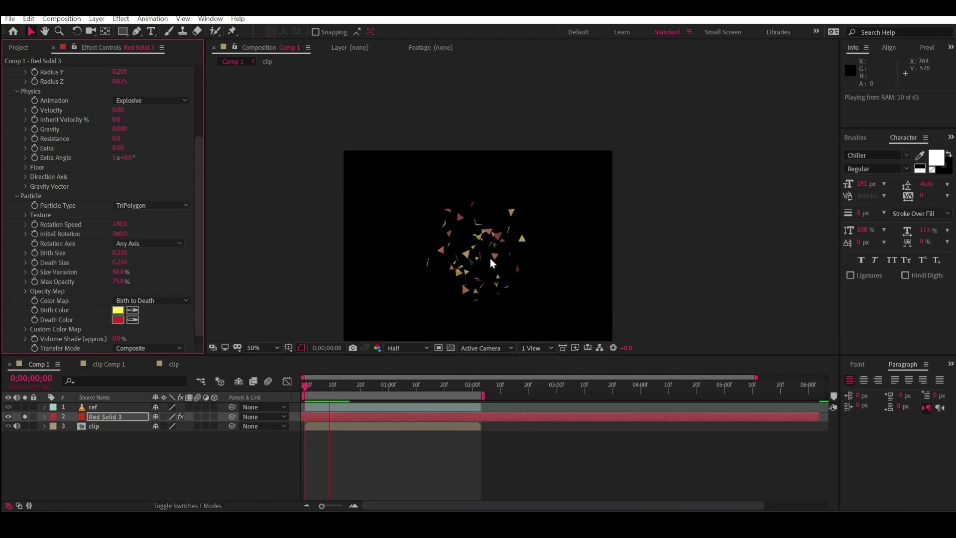
pyautogui.click(356, 391)
pyautogui.moveTo(356, 390); pyautogui.dragTo(346, 390)
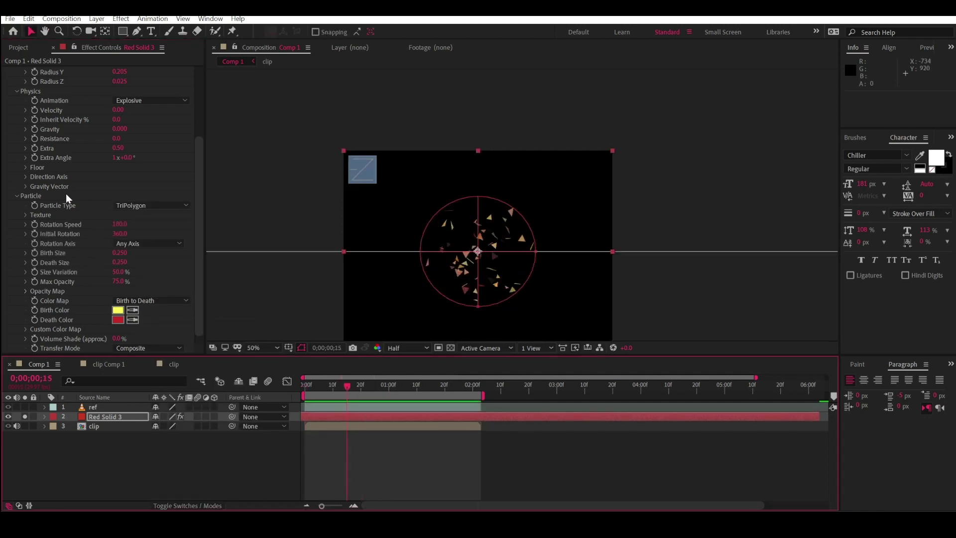
# - Raise the physics Resistance to 50 and preview the particle animation
pyautogui.moveTo(115, 138); pyautogui.dragTo(326, 141)
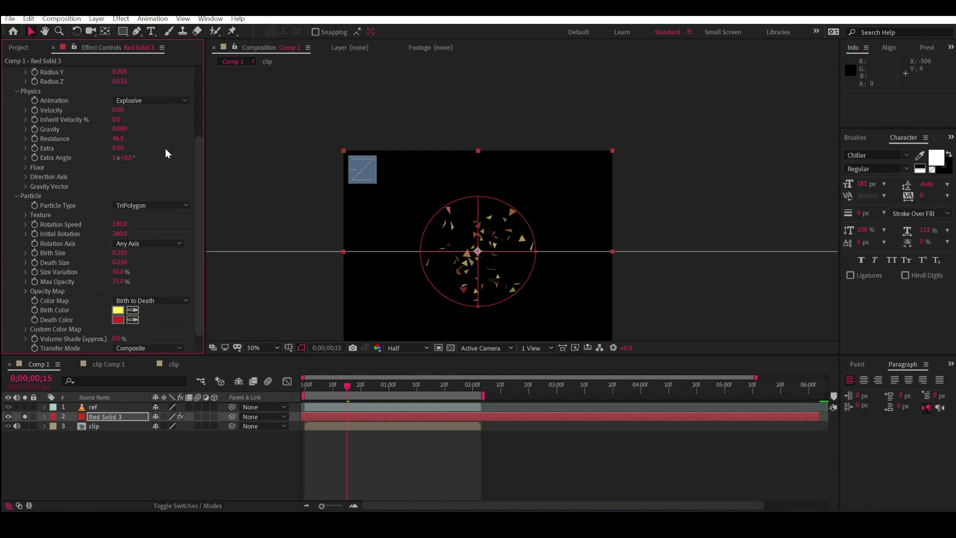
pyautogui.click(252, 151)
pyautogui.press('space')
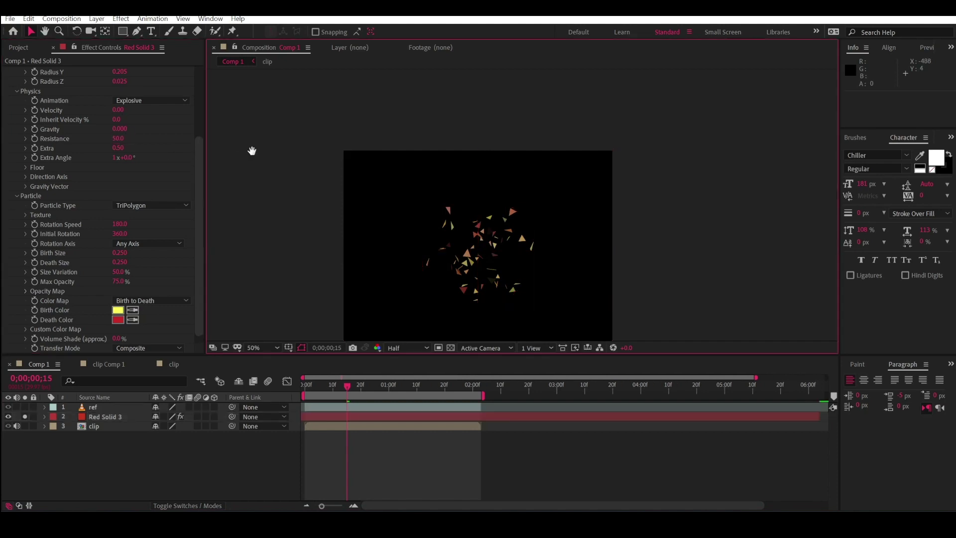
pyautogui.click(319, 377)
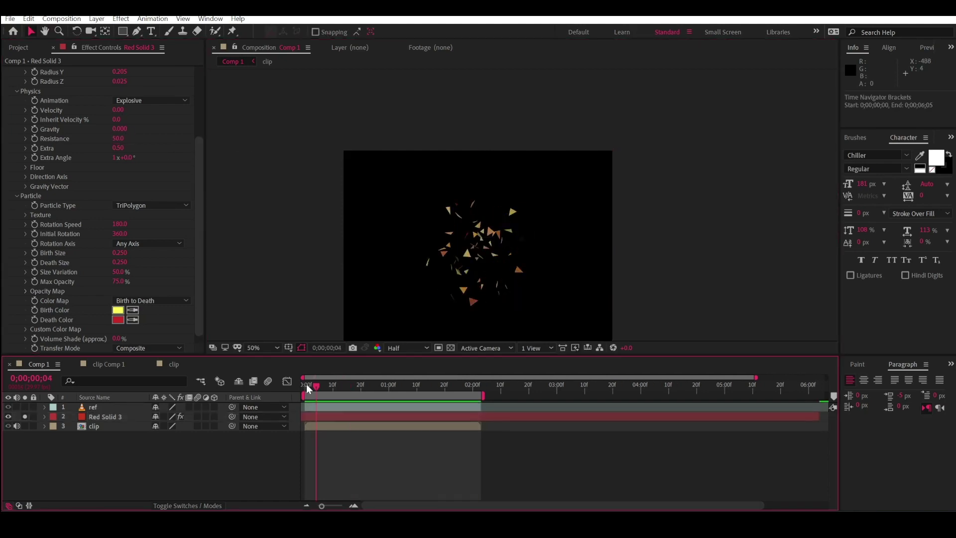
# - Set the solid's particle Birth Size and Death Size to 0.600 and scrub through the result
pyautogui.click(340, 419)
pyautogui.scroll(-1, 122, 199)
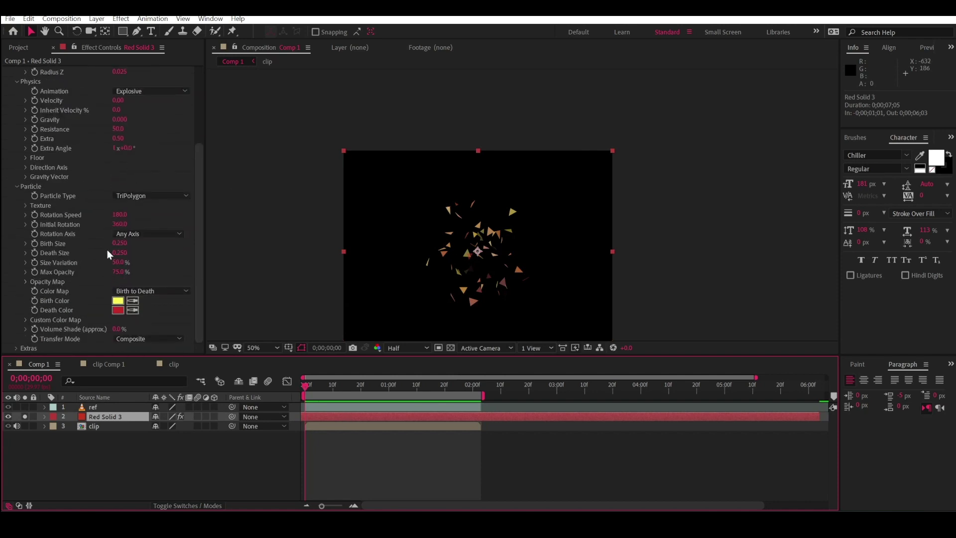
pyautogui.moveTo(123, 243); pyautogui.dragTo(134, 241)
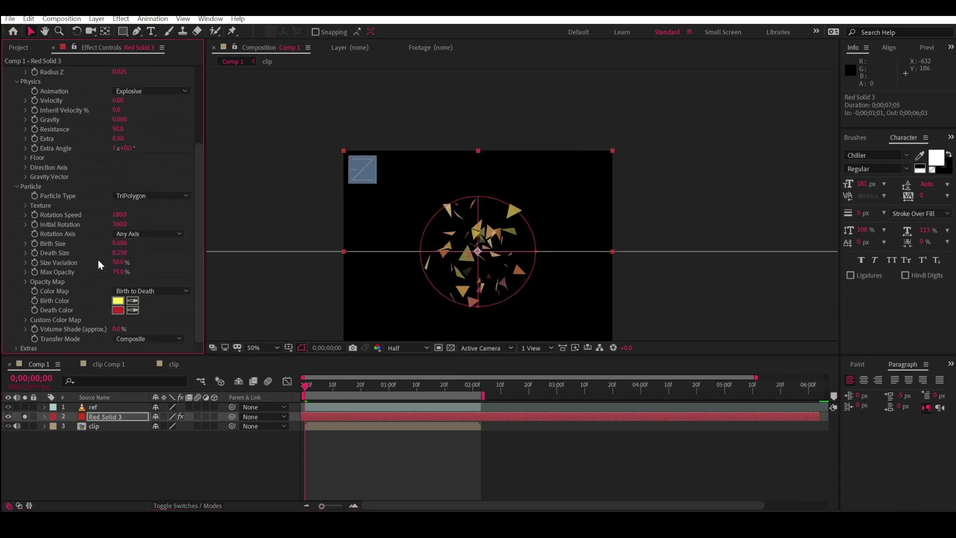
pyautogui.moveTo(114, 255); pyautogui.dragTo(120, 254)
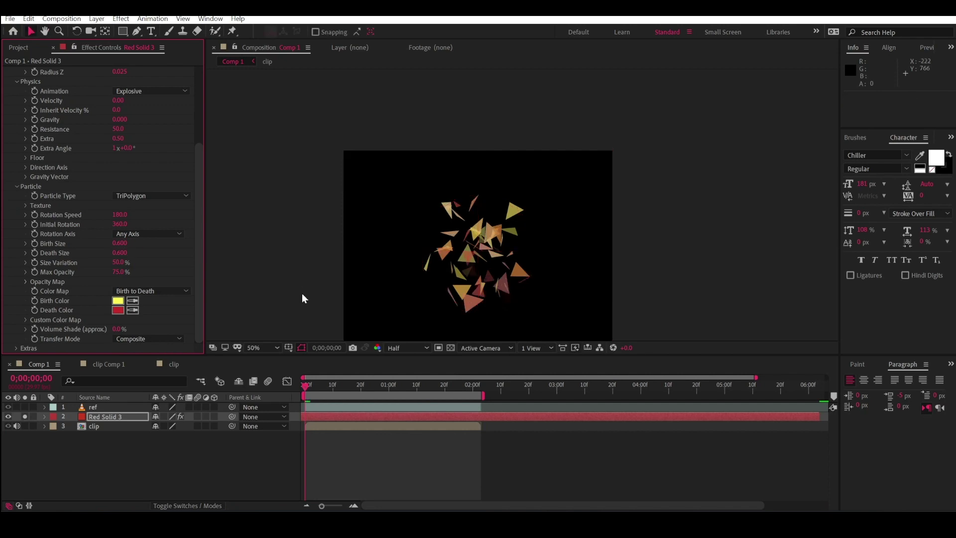
pyautogui.click(355, 391)
pyautogui.moveTo(356, 390); pyautogui.dragTo(300, 389)
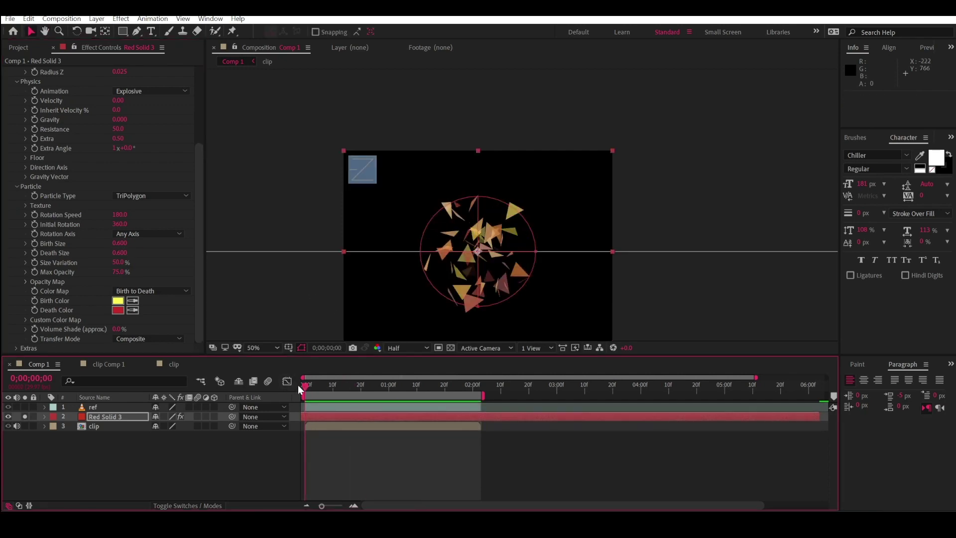
# - Unsolo the red solid and enlarge the producer to Radius X 0.255 and Radius Y 0.275, shifting it slightly upward
pyautogui.click(25, 416)
pyautogui.scroll(5, 106, 138)
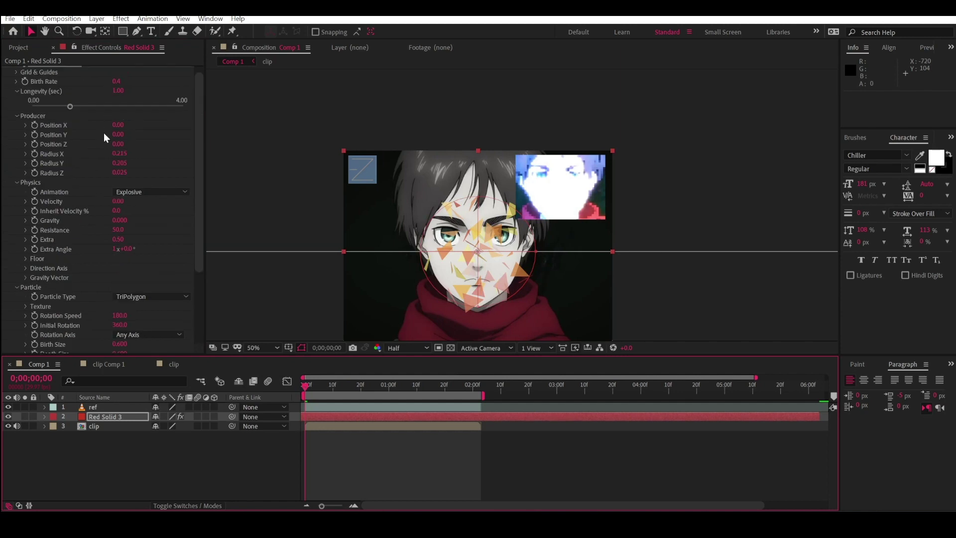
pyautogui.moveTo(118, 154); pyautogui.dragTo(121, 154)
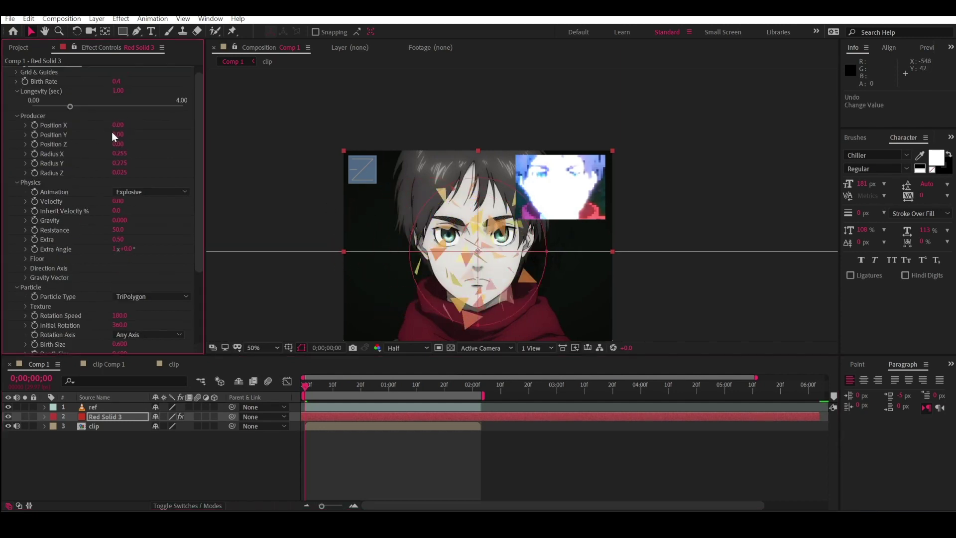
pyautogui.moveTo(118, 133); pyautogui.dragTo(119, 133)
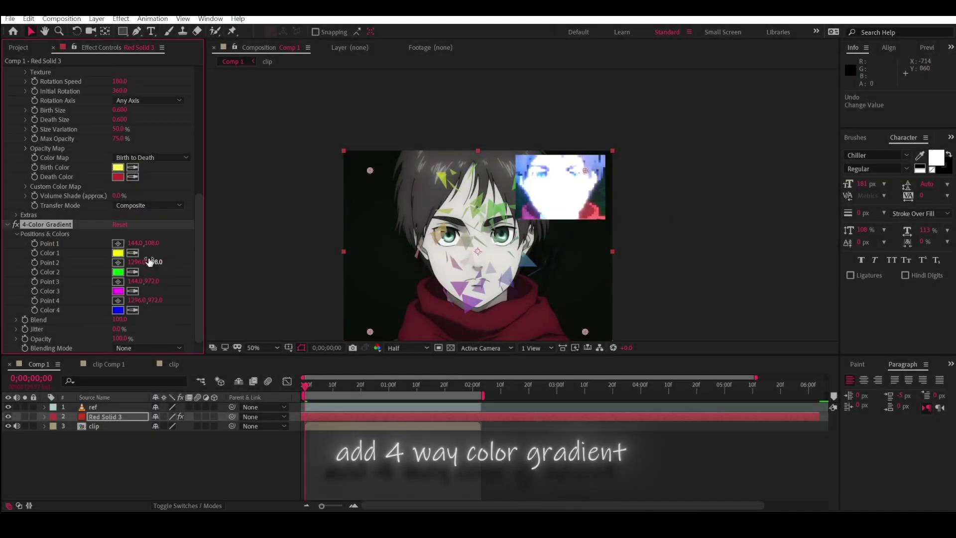
# - Apply 4-Color Gradient to the solid and move Point 1 to 462,274, Point 3 to 508,750 and Point 4 to 938,758
pyautogui.moveTo(367, 172); pyautogui.dragTo(426, 201)
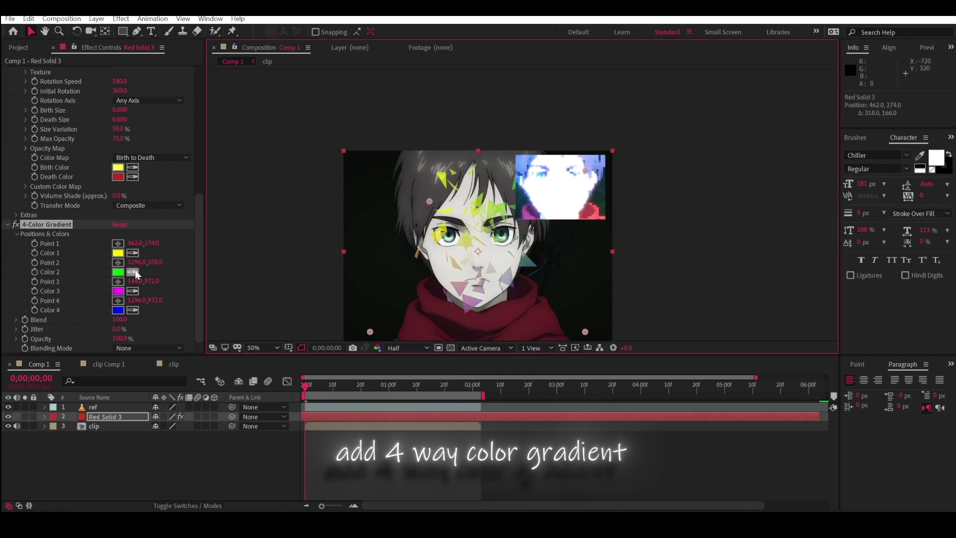
pyautogui.click(118, 310)
pyautogui.click(319, 232)
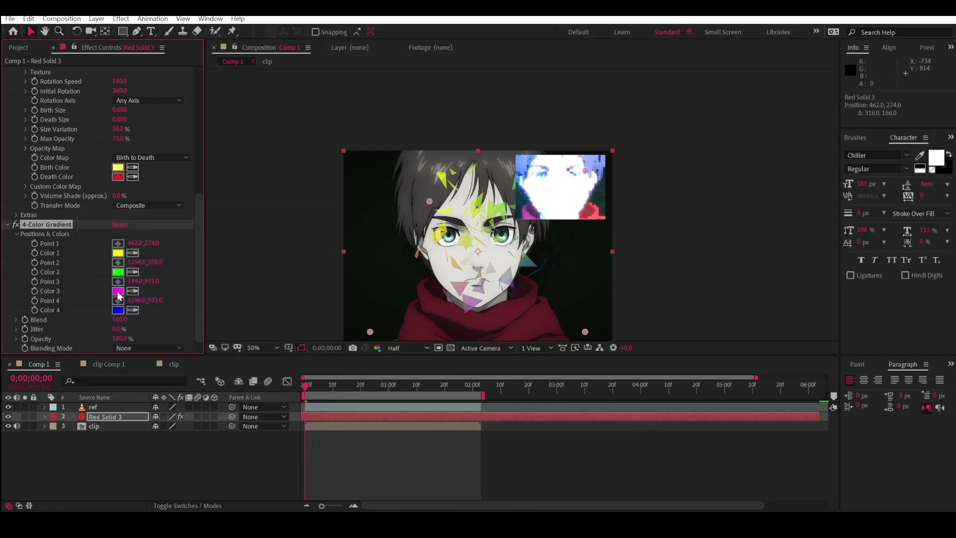
pyautogui.moveTo(373, 331); pyautogui.dragTo(439, 293)
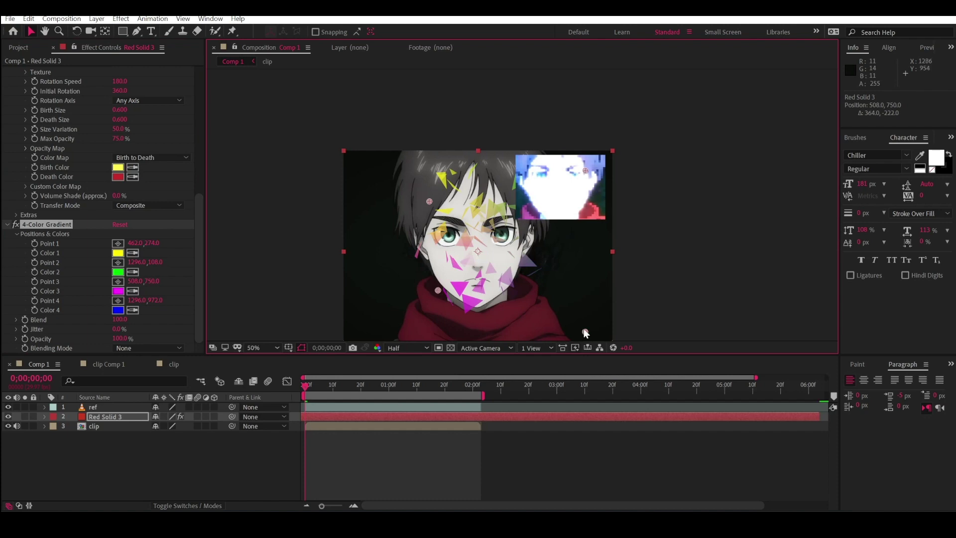
pyautogui.moveTo(586, 333); pyautogui.dragTo(512, 296)
# - Change the gradient's Color 4 to cyan and move Point 2 to 984,324
pyautogui.click(118, 310)
pyautogui.moveTo(228, 278); pyautogui.dragTo(230, 304)
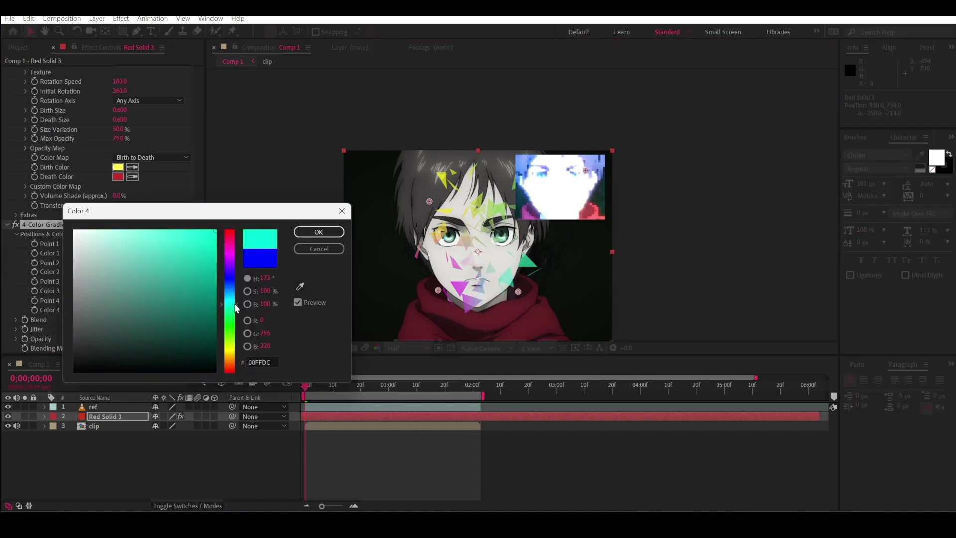
pyautogui.click(318, 232)
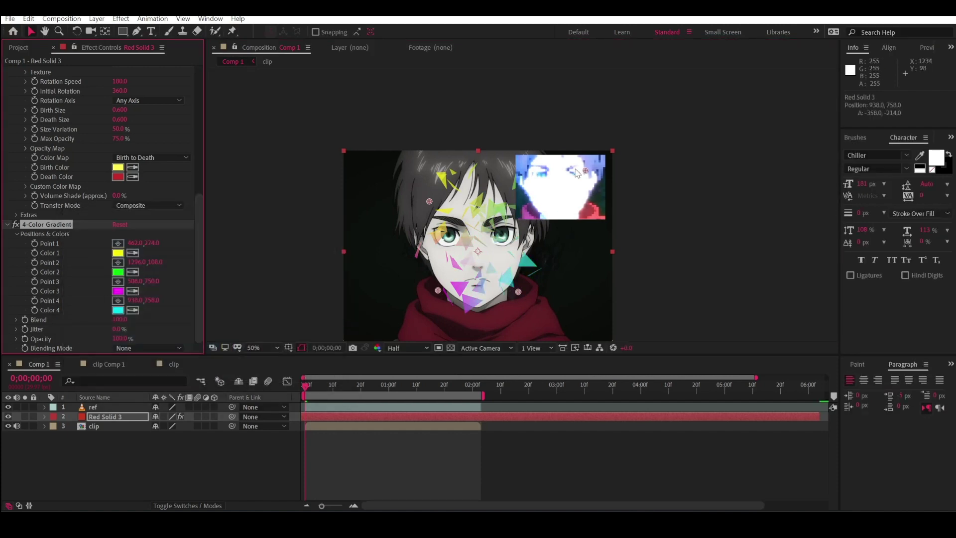
pyautogui.moveTo(587, 170); pyautogui.dragTo(526, 211)
# - Apply Deep Glow to the red solid with Unmult enabled and play back the composition
pyautogui.hotkey('ctrl', 'space')
pyautogui.write('de')
pyautogui.click(322, 398)
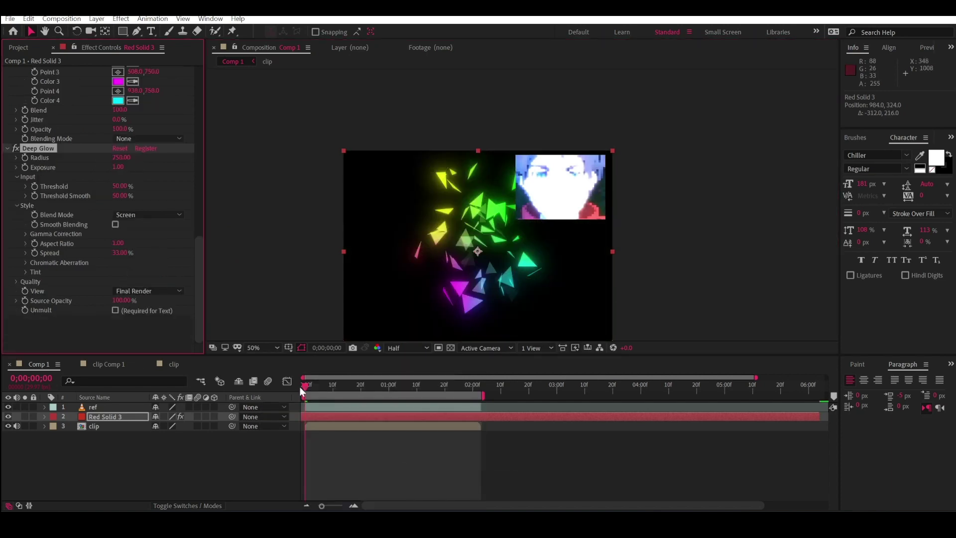
pyautogui.click(114, 311)
pyautogui.press('space')
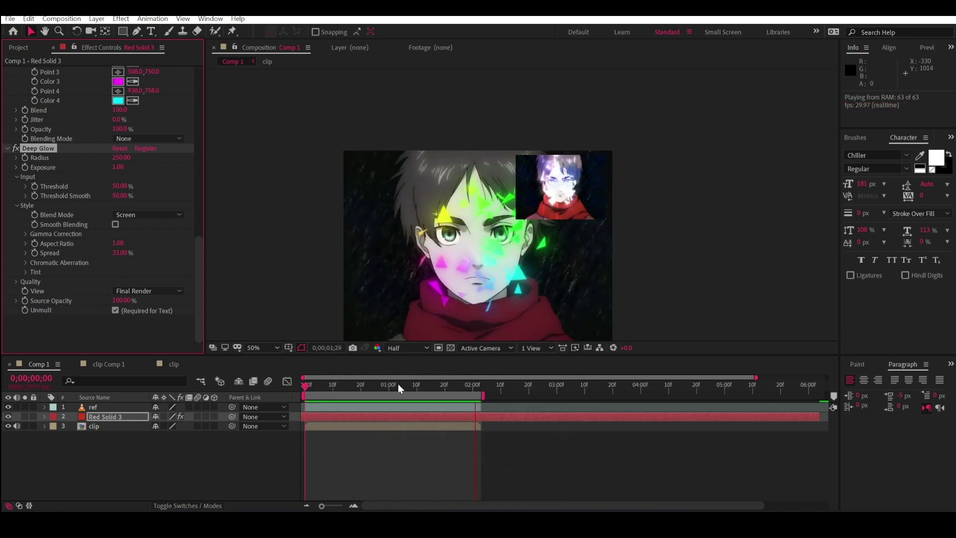
# - Slide the red solid about one second earlier so particles are already present at the start, and play back the composition
pyautogui.click(301, 400)
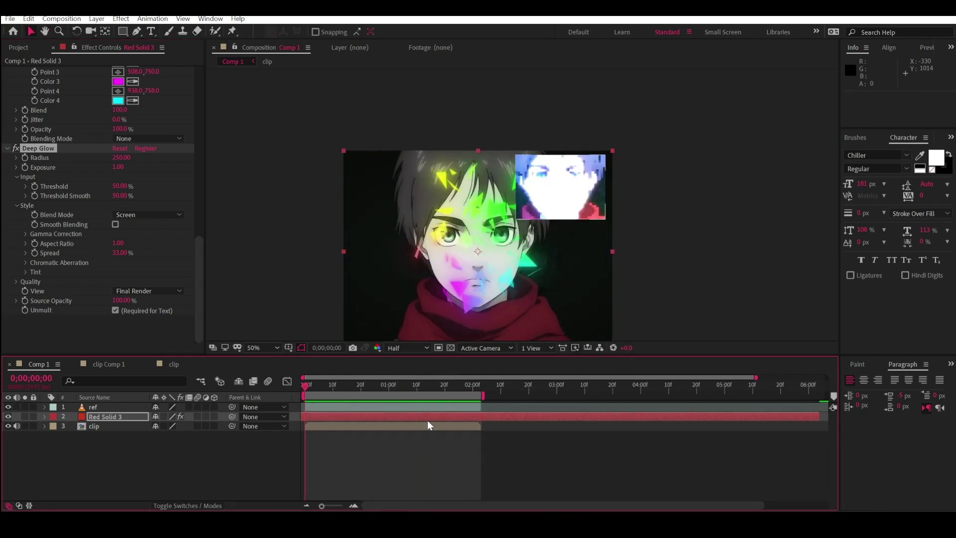
pyautogui.moveTo(536, 423); pyautogui.dragTo(448, 422)
pyautogui.scroll(10, 116, 157)
pyautogui.moveTo(117, 148); pyautogui.dragTo(139, 187)
pyautogui.press('space')
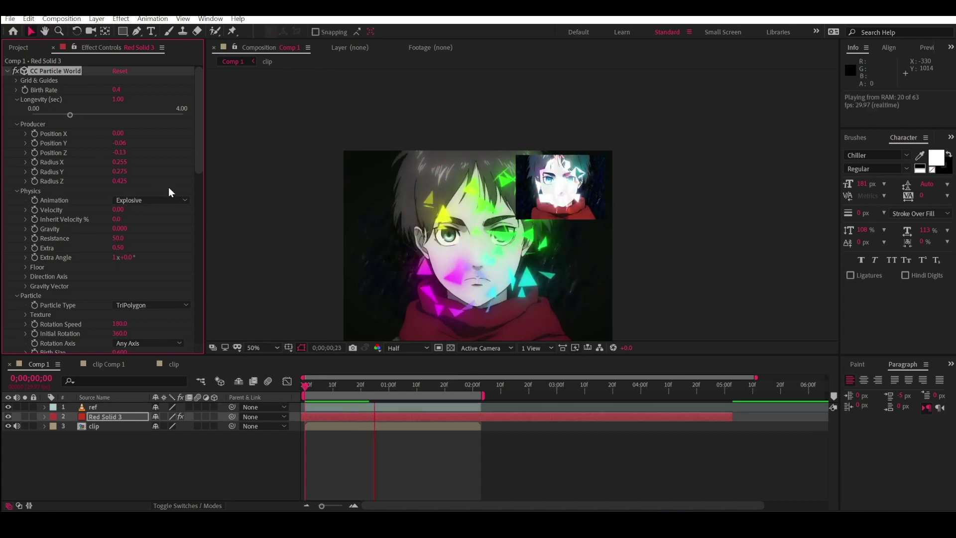
# - Set the CC Particle World Birth Rate to 0.3 and play back the composition
pyautogui.press('space')
pyautogui.moveTo(116, 89); pyautogui.dragTo(118, 90)
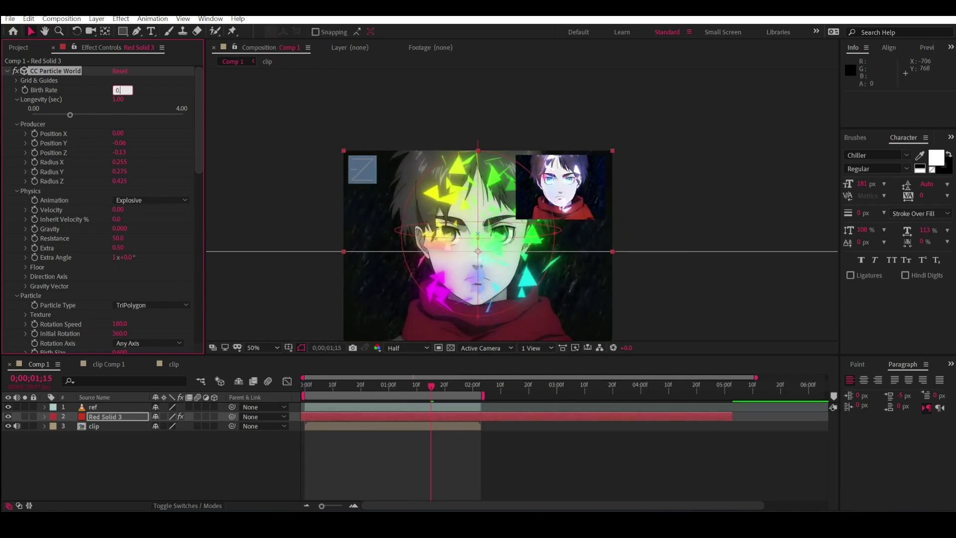
pyautogui.press('Return')
pyautogui.press('space')
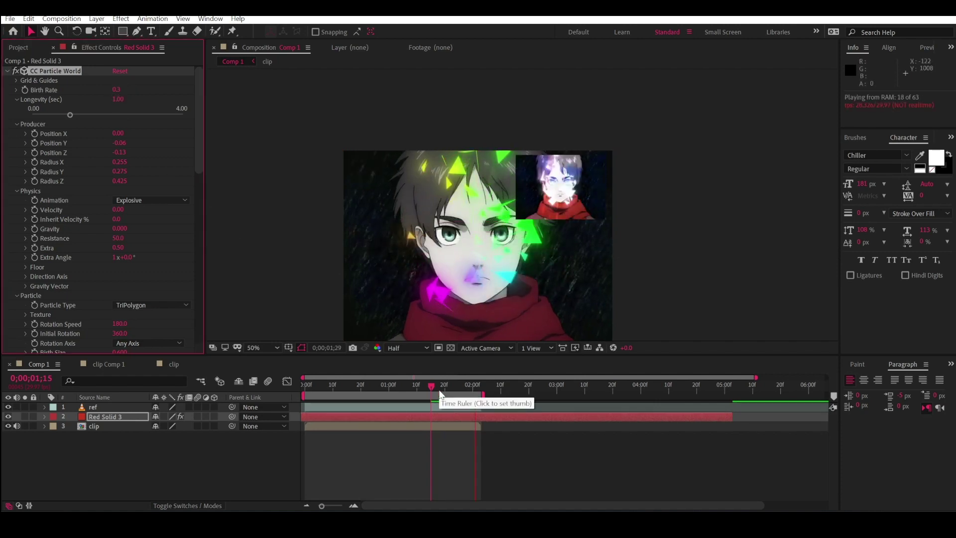
# - Slide the red solid slightly later, split it at 0;00;00;00 and delete the piece before the composition start
pyautogui.moveTo(327, 413); pyautogui.dragTo(349, 424)
pyautogui.hotkey('ctrl', 'shift', 'd')
pyautogui.click(302, 426)
pyautogui.press('Delete')
pyautogui.click(349, 417)
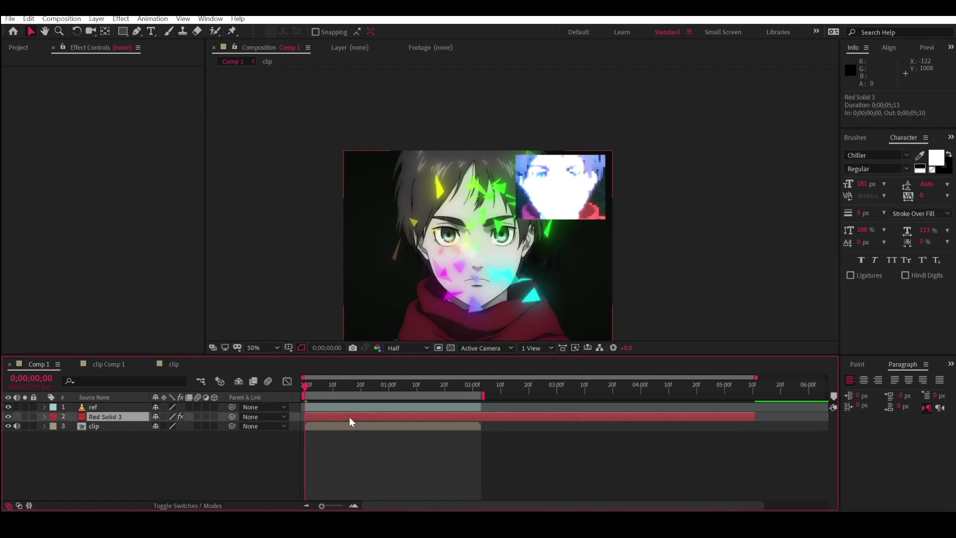
# - Set the composition duration to 0;00;17;05
pyautogui.hotkey('ctrl', 'k')
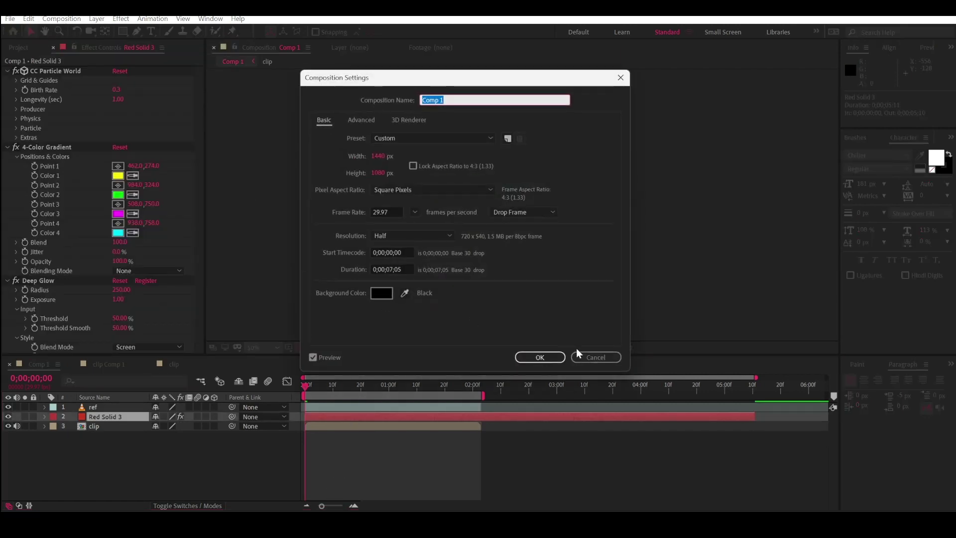
pyautogui.click(389, 269)
pyautogui.write('1')
pyautogui.click(532, 360)
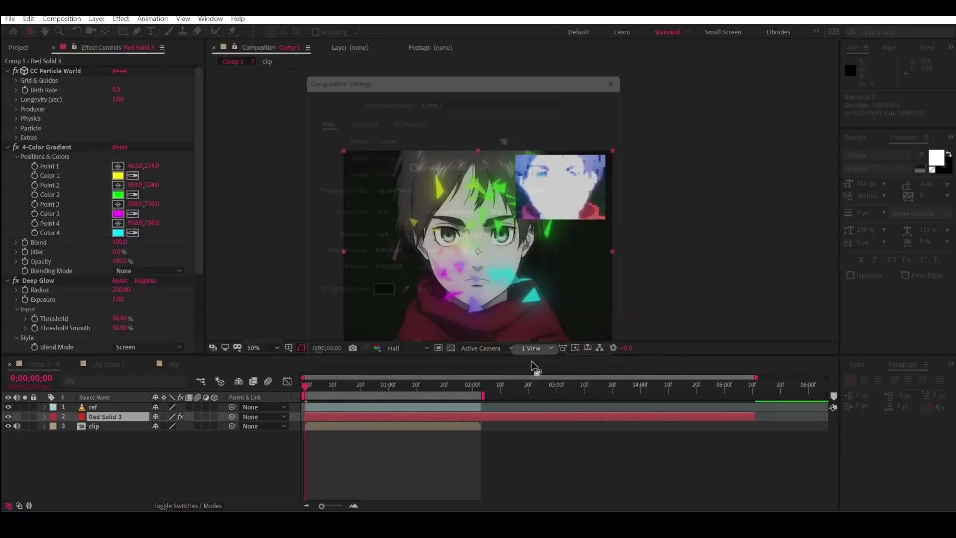
# - Extend the red solid's out point to 0;00;12;25 and pre-compose the layer
pyautogui.moveTo(468, 416); pyautogui.dragTo(693, 416)
pyautogui.moveTo(647, 386); pyautogui.dragTo(659, 391)
pyautogui.hotkey('ctrl', 'shift', 'c')
pyautogui.click(715, 287)
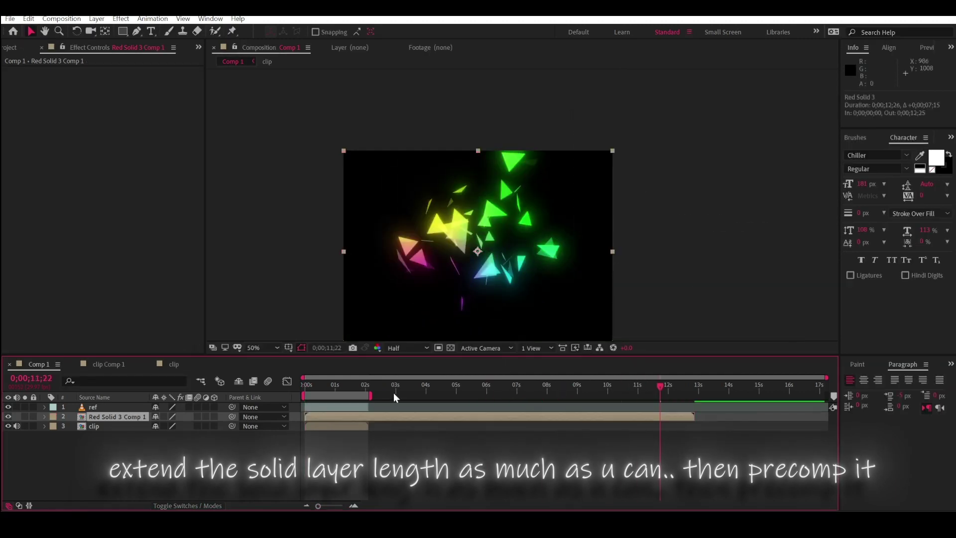
# - Enable time remapping on the pre-composed particle layer and add a Time Remap keyframe at 0;00;12;25
pyautogui.rightClick(381, 416)
pyautogui.moveTo(405, 155)
pyautogui.click(577, 156)
pyautogui.click(696, 391)
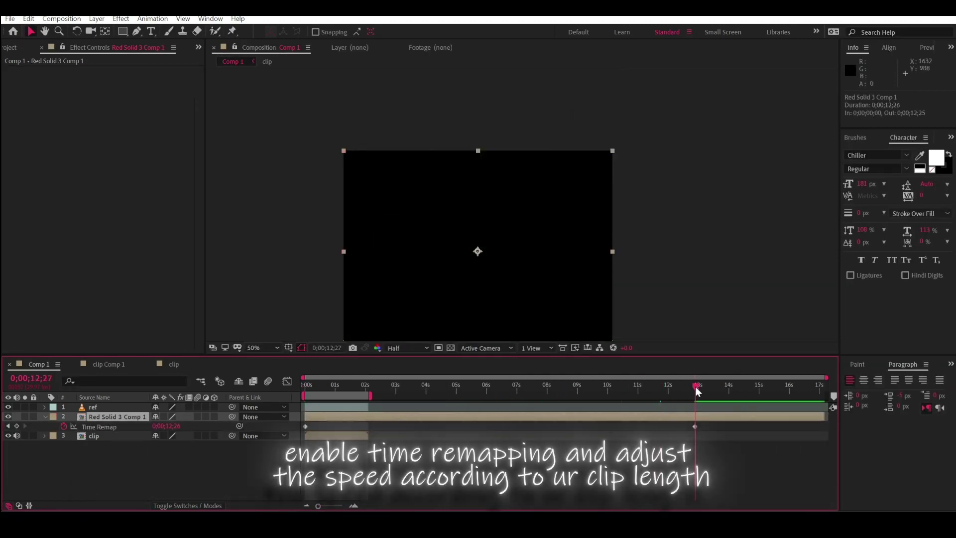
pyautogui.press('pageup')
pyautogui.click(18, 426)
pyautogui.click(696, 428)
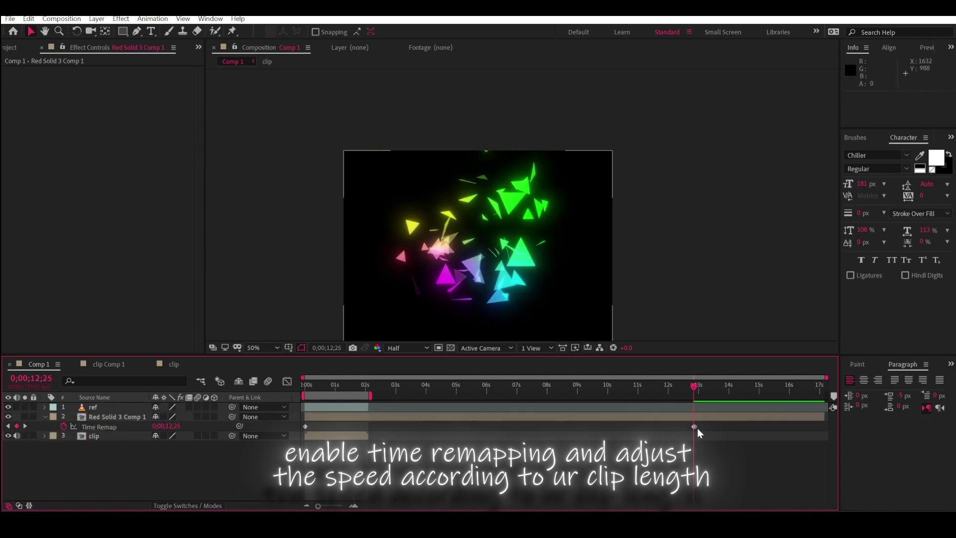
pyautogui.doubleClick(696, 426)
pyautogui.click(552, 285)
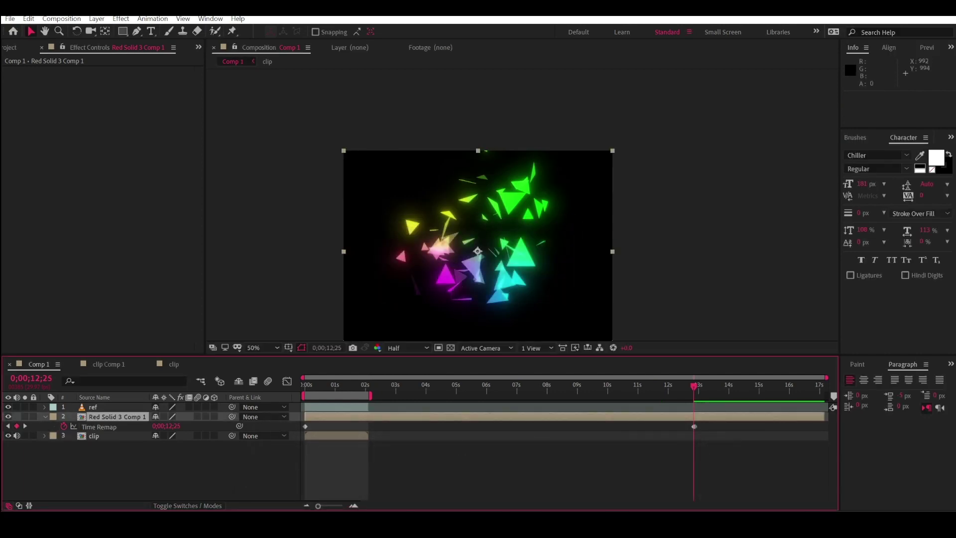
# - Move the final Time Remap keyframe back to about the clip's end to speed up the particles, and play back
pyautogui.doubleClick(353, 506)
pyautogui.click(696, 426)
pyautogui.click(690, 426)
pyautogui.moveTo(694, 427); pyautogui.dragTo(551, 434)
pyautogui.press('space')
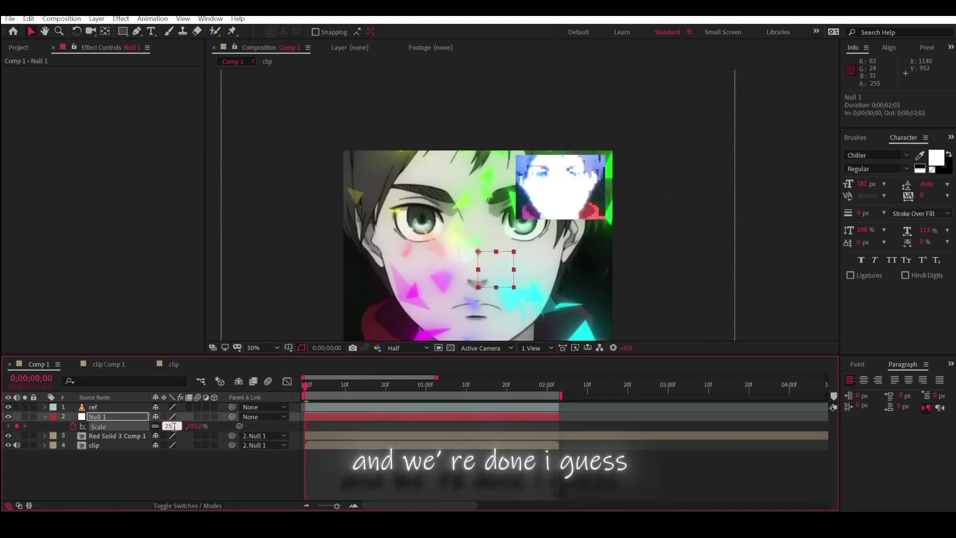
# - Animate the null's scale from 250% at the start to 100%, placing the second keyframe near the clip's end
pyautogui.moveTo(423, 387); pyautogui.dragTo(535, 388)
pyautogui.click(170, 426)
pyautogui.write('100')
pyautogui.press('Return')
pyautogui.moveTo(536, 425); pyautogui.dragTo(555, 426)
# - Apply Easy Ease to both null scale keyframes and enable motion blur on the particle pre-comp and the clip
pyautogui.moveTo(567, 422); pyautogui.dragTo(269, 436)
pyautogui.press('F9')
pyautogui.click(197, 445)
pyautogui.click(197, 436)
# - Shape the null's scale curve into a steep initial drop with a long ease-out and preview the zoom transition
pyautogui.click(287, 381)
pyautogui.moveTo(388, 407); pyautogui.dragTo(306, 451)
pyautogui.moveTo(471, 459); pyautogui.dragTo(319, 454)
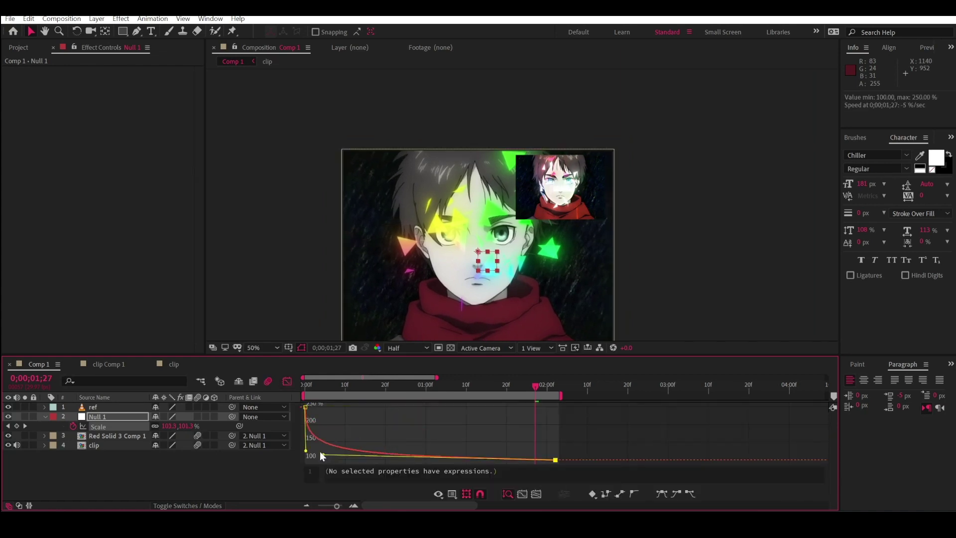
pyautogui.click(302, 386)
pyautogui.press('space')
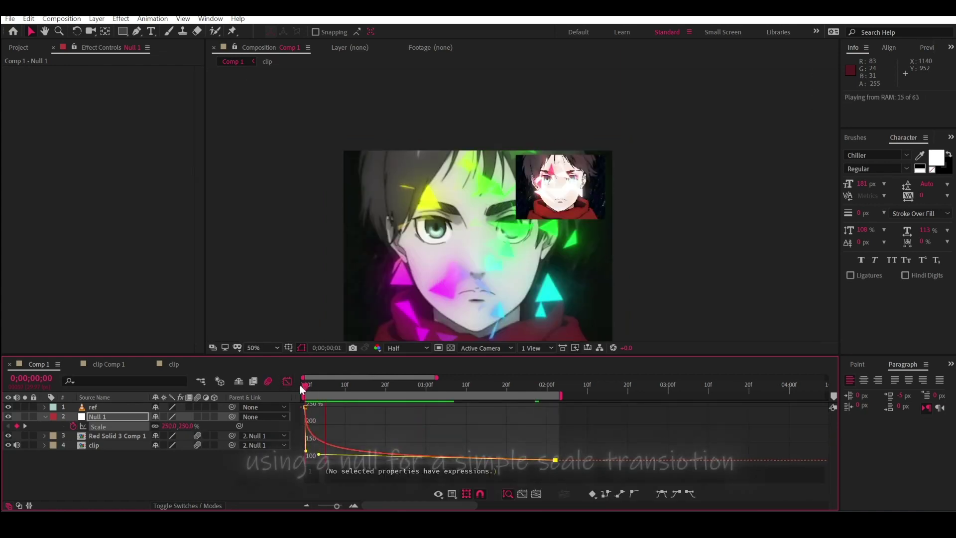
pyautogui.press('space')
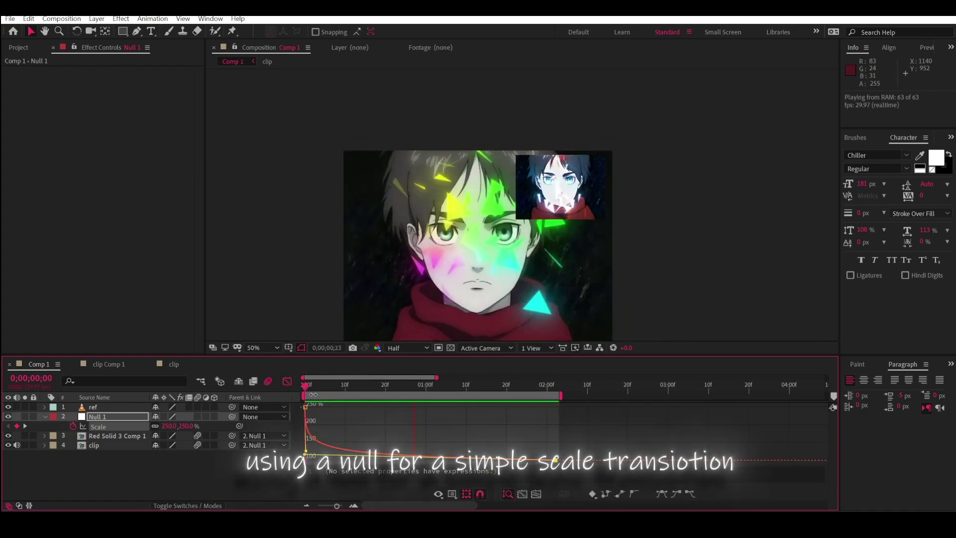
pyautogui.click(287, 381)
pyautogui.press('space')
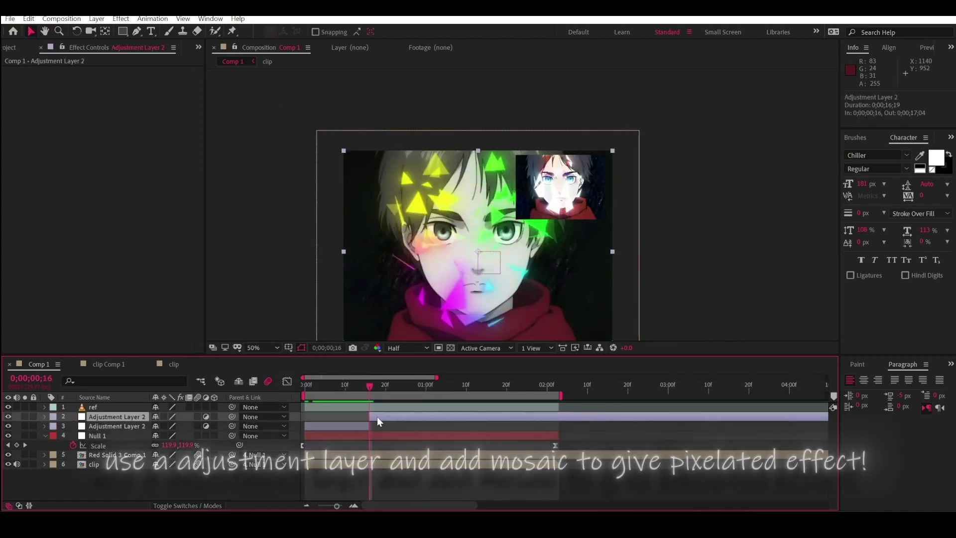
# - Apply Mosaic to the adjustment layer with Horizontal Blocks and Vertical Blocks both set to 60
pyautogui.moveTo(343, 387); pyautogui.dragTo(295, 387)
pyautogui.hotkey('ctrl', 'space')
pyautogui.write('mos')
pyautogui.click(257, 398)
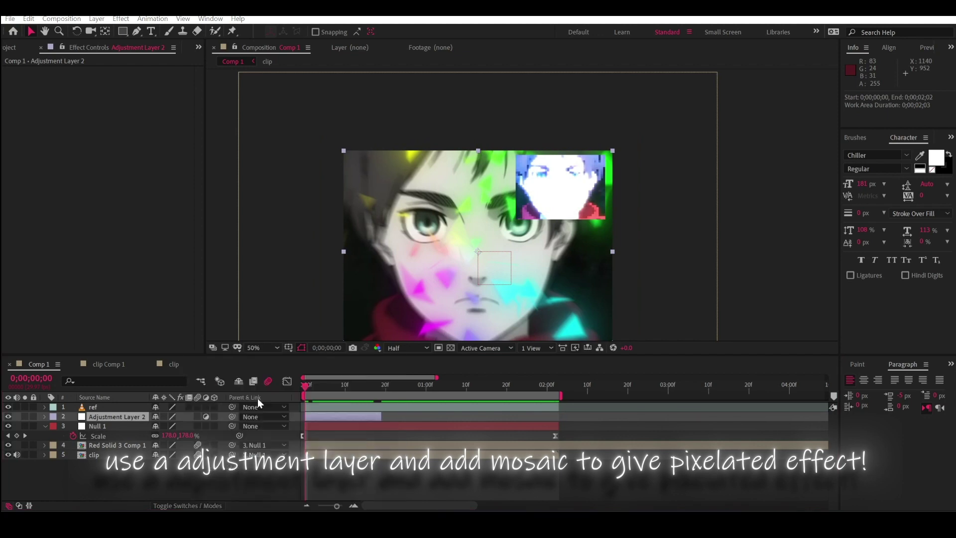
pyautogui.moveTo(118, 80); pyautogui.dragTo(193, 80)
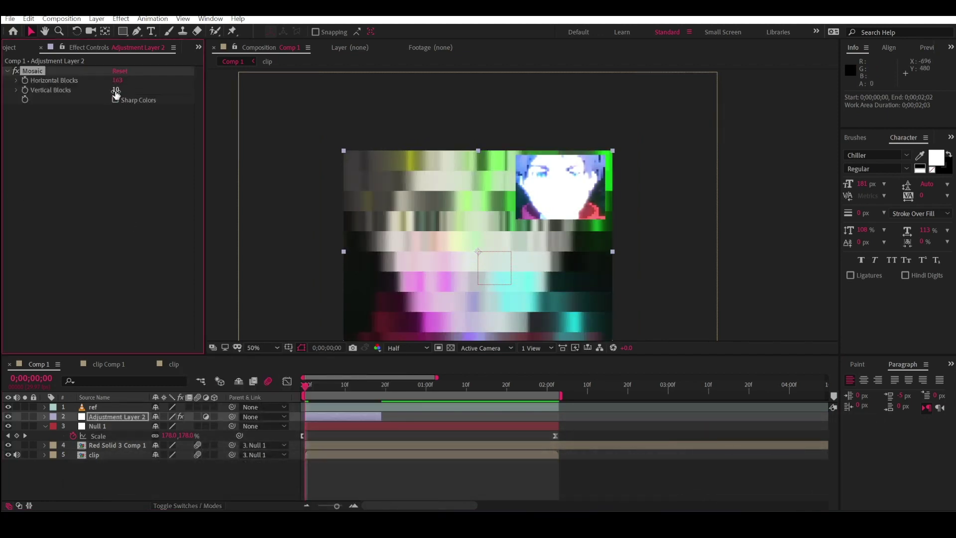
pyautogui.moveTo(116, 89); pyautogui.dragTo(158, 89)
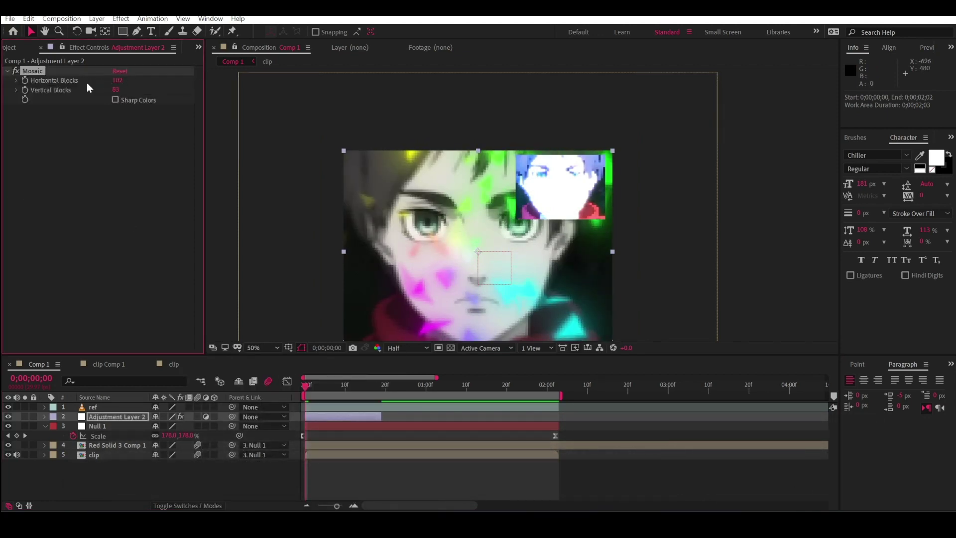
pyautogui.write('60')
pyautogui.press('Return')
pyautogui.write('60')
pyautogui.press('Return')
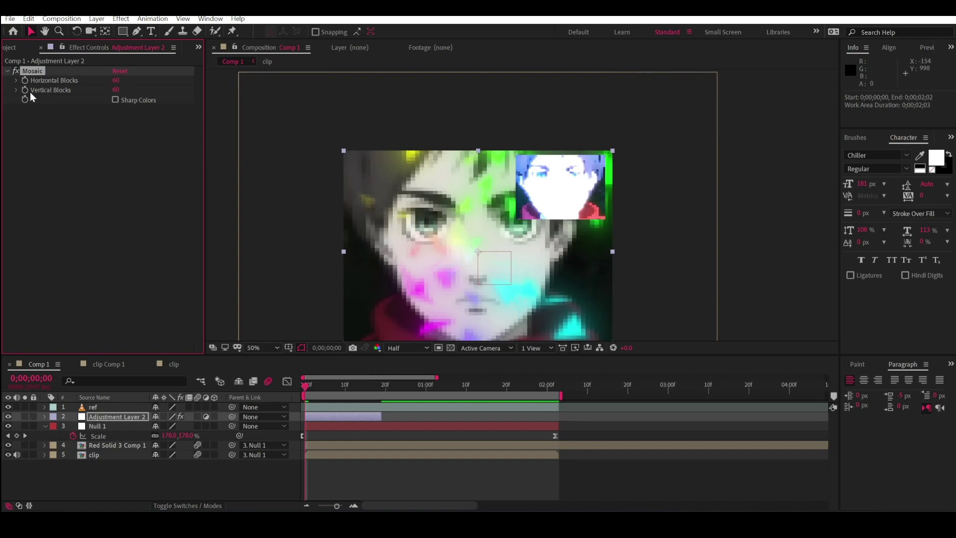
# - Turn on Sharp Colors and keyframe the Mosaic's Horizontal and Vertical Blocks at 0;00;00;00
pyautogui.click(115, 100)
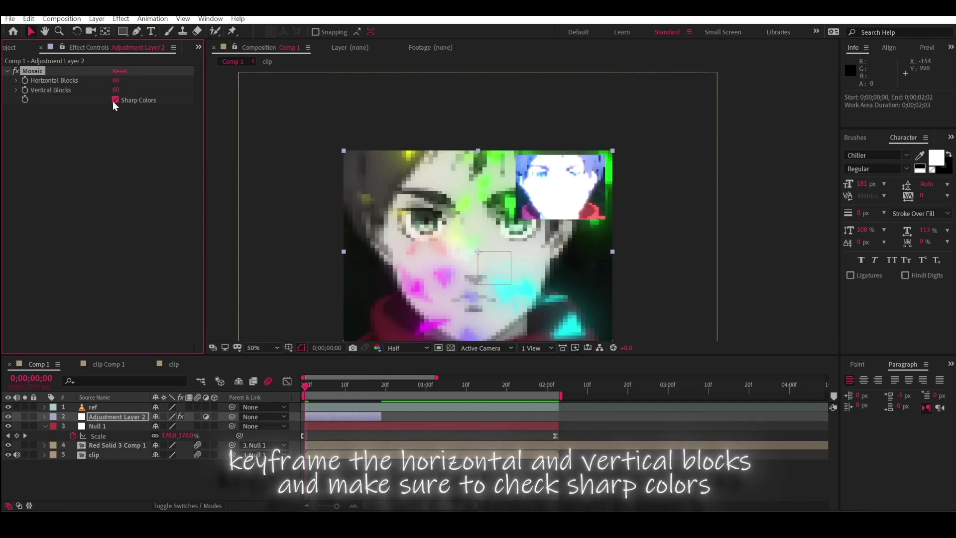
pyautogui.click(25, 89)
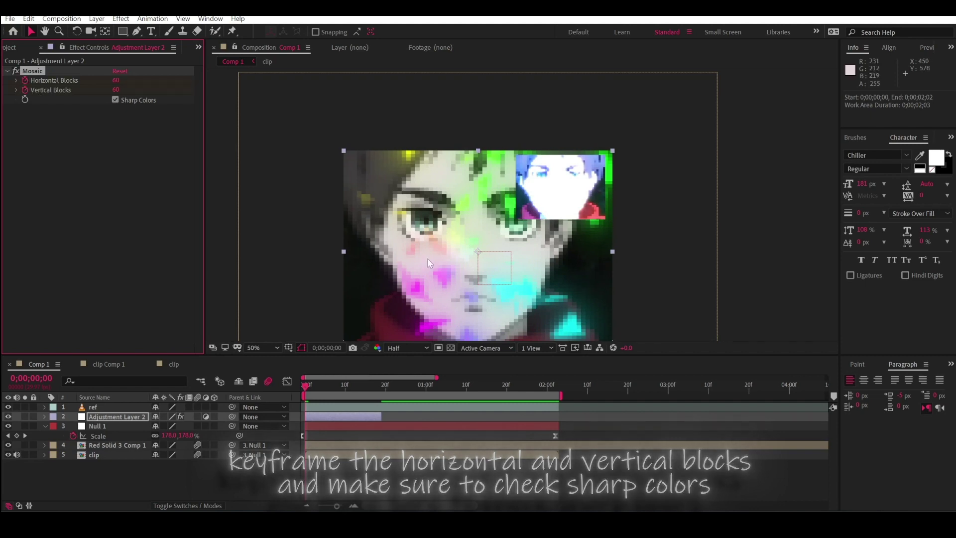
pyautogui.press('u')
# - Keyframe the Mosaic's Horizontal Blocks and Vertical Blocks at 400 at 0;00;00;14
pyautogui.moveTo(305, 385); pyautogui.dragTo(361, 387)
pyautogui.click(117, 80)
pyautogui.write('0')
pyautogui.press('Tab')
pyautogui.write('0')
pyautogui.press('Return')
pyautogui.moveTo(114, 80); pyautogui.dragTo(309, 89)
pyautogui.click(118, 80)
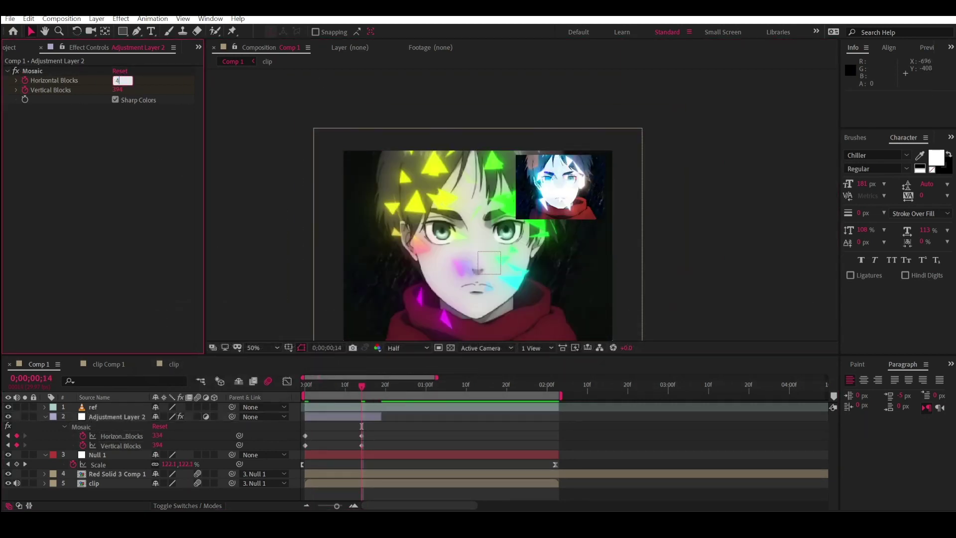
pyautogui.write('400')
pyautogui.click(116, 90)
pyautogui.write('400')
pyautogui.press('Return')
# - Apply Easy Ease to the two starting Mosaic block keyframes
pyautogui.moveTo(344, 387)
pyautogui.mouseDown()
pyautogui.moveTo(309, 386)
pyautogui.moveTo(329, 387)
pyautogui.mouseUp()
pyautogui.moveTo(319, 433); pyautogui.dragTo(295, 452)
pyautogui.press('F9')
# - Apply Exposure to the adjustment layer below Mosaic and raise its exposure strongly at the first frame
pyautogui.moveTo(307, 389)
pyautogui.mouseDown()
pyautogui.moveTo(354, 385)
pyautogui.moveTo(294, 384)
pyautogui.mouseUp()
pyautogui.hotkey('ctrl', 'space')
pyautogui.write('expo')
pyautogui.click(262, 395)
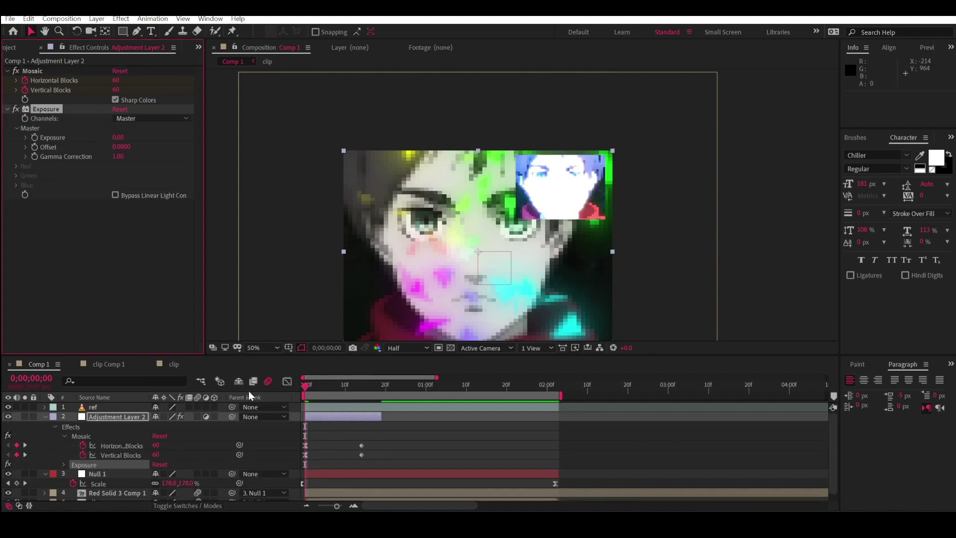
pyautogui.moveTo(118, 137); pyautogui.dragTo(298, 137)
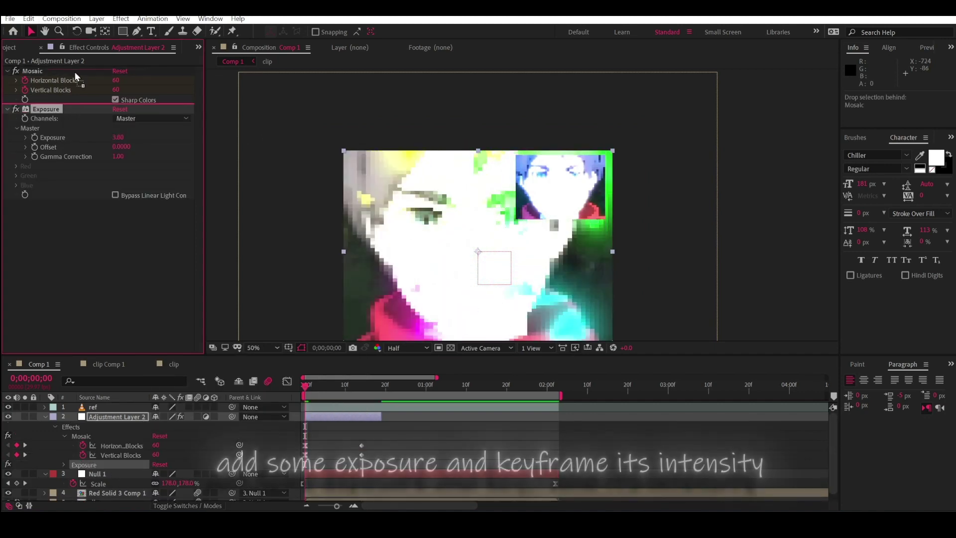
pyautogui.moveTo(46, 109); pyautogui.dragTo(70, 67)
pyautogui.hotkey('ctrl', 'z')
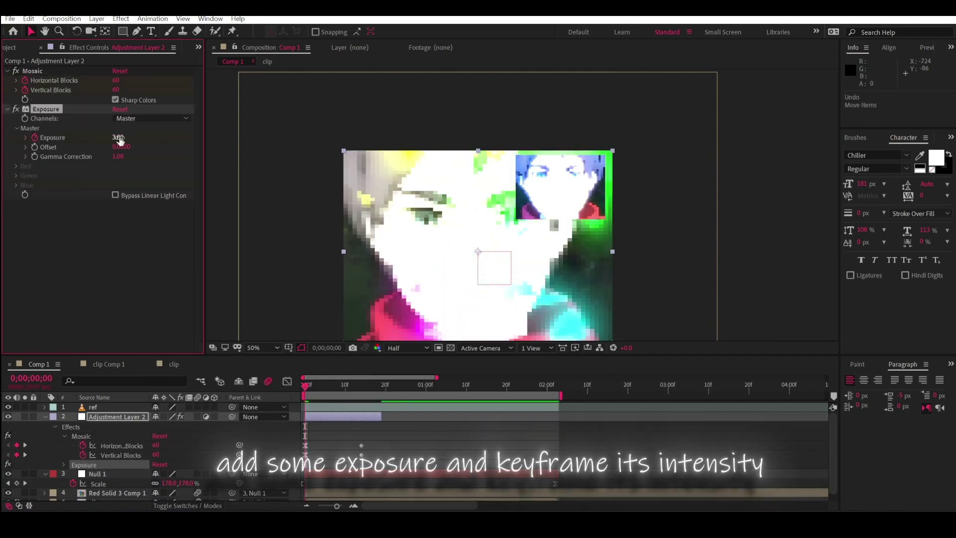
# - Animate the Exposure value from 5.00 at the start to 0 at 0;00;00;15
pyautogui.press('u')
pyautogui.press('u')
pyautogui.moveTo(324, 388); pyautogui.dragTo(365, 389)
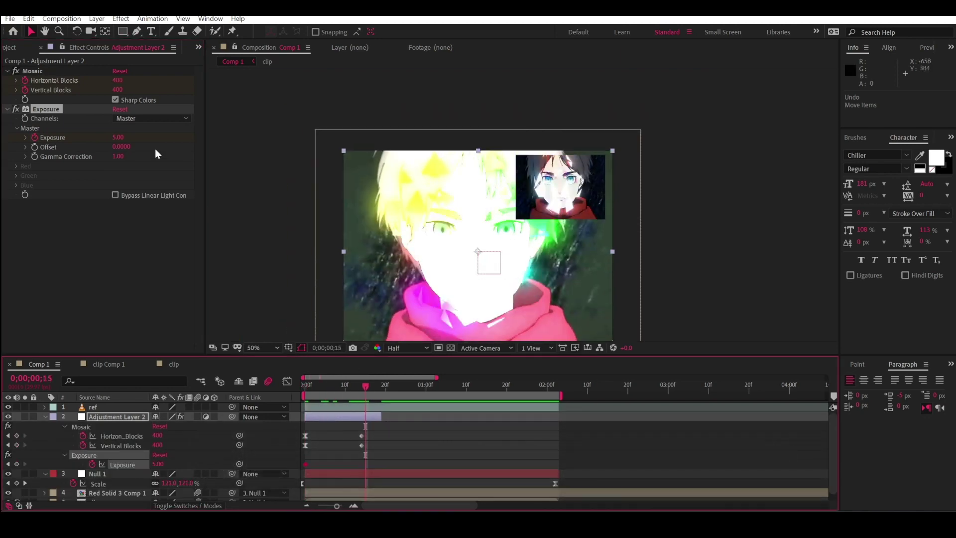
pyautogui.click(122, 138)
pyautogui.write('0')
pyautogui.press('Return')
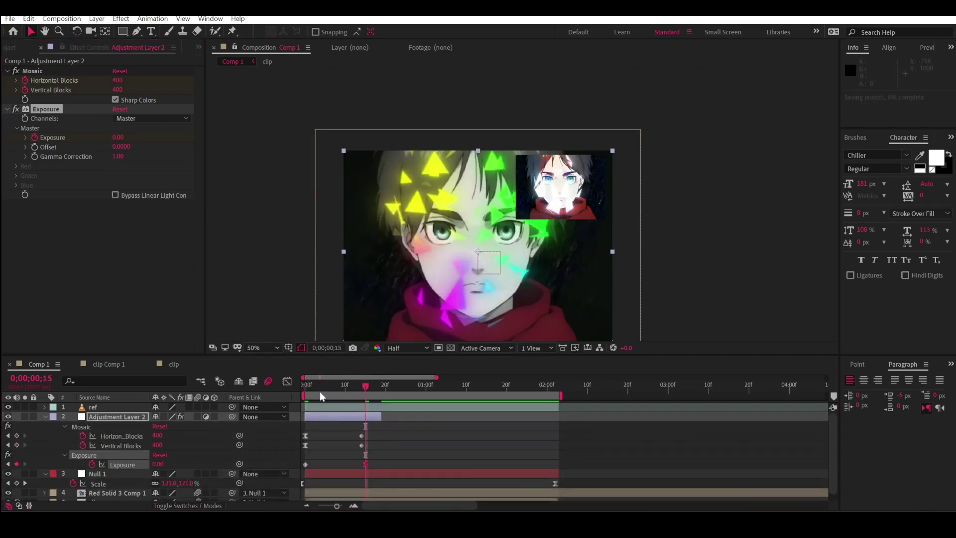
# - Shape the eased Exposure curve into a steep falloff at the start and play back the flash
pyautogui.moveTo(320, 392); pyautogui.dragTo(291, 383)
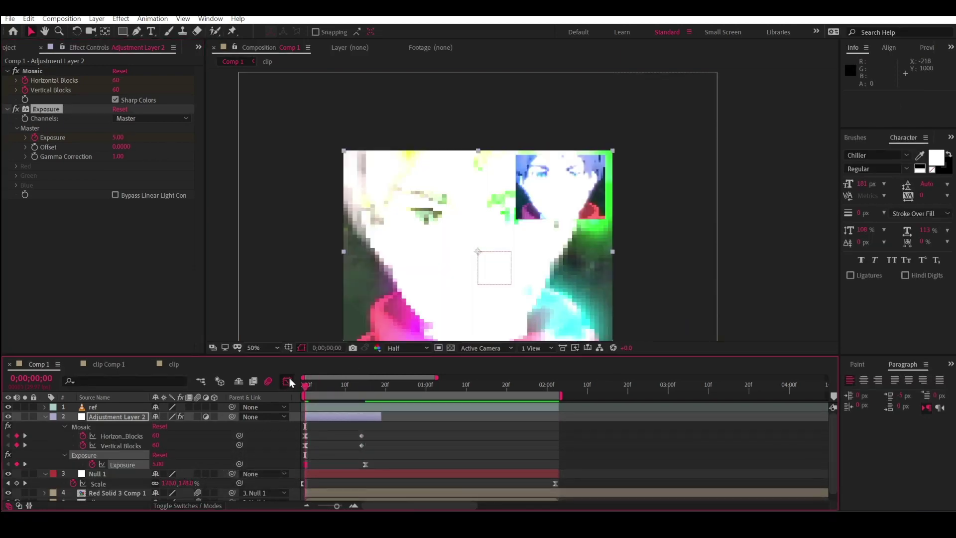
pyautogui.click(287, 381)
pyautogui.press('space')
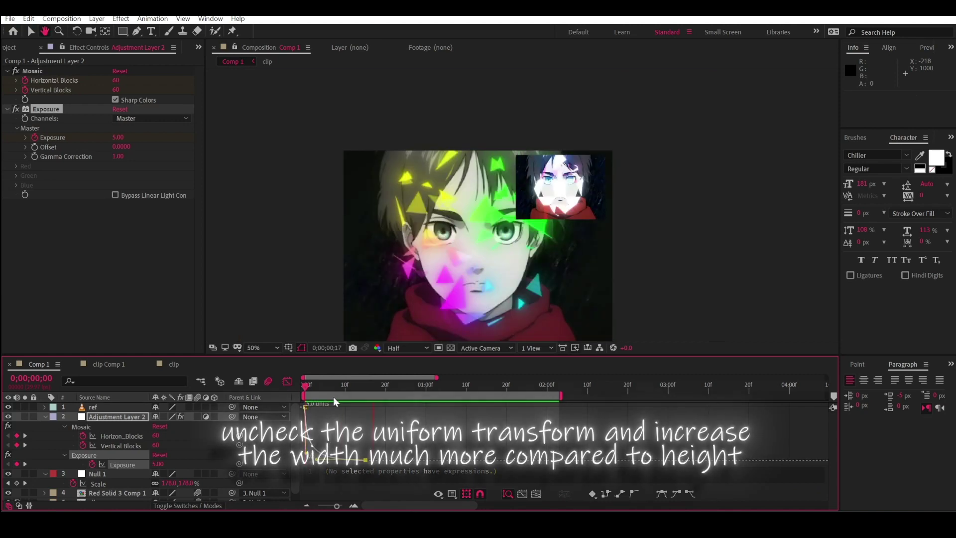
pyautogui.hotkey('shift', 'F3')
pyautogui.click(333, 385)
# - Steepen the initial drop of the null's scale curve and play back the composition
pyautogui.click(555, 484)
pyautogui.click(286, 382)
pyautogui.moveTo(304, 456)
pyautogui.mouseDown()
pyautogui.moveTo(297, 459)
pyautogui.moveTo(301, 452)
pyautogui.mouseUp()
pyautogui.moveTo(301, 452); pyautogui.dragTo(302, 460)
pyautogui.click(306, 384)
pyautogui.press('space')
pyautogui.hotkey('shift', 'F3')
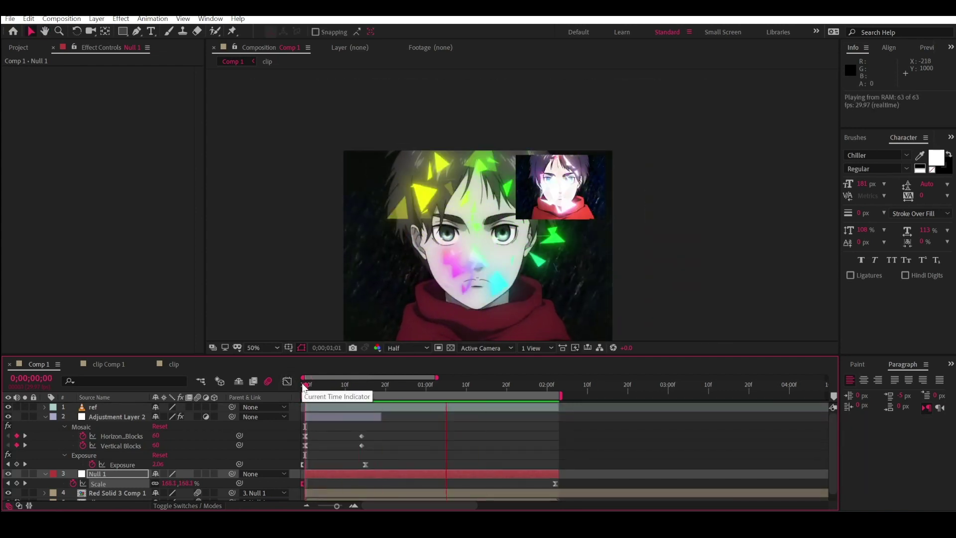
pyautogui.press('space')
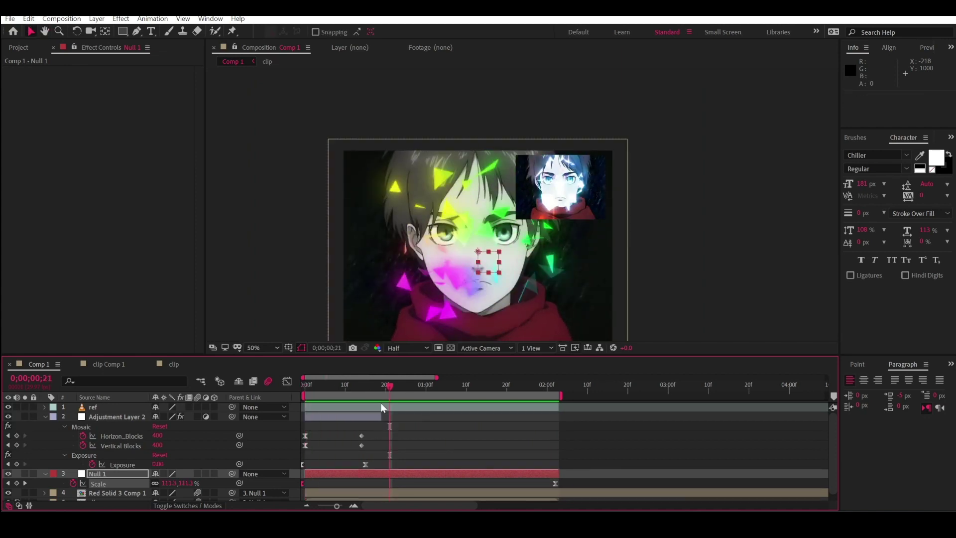